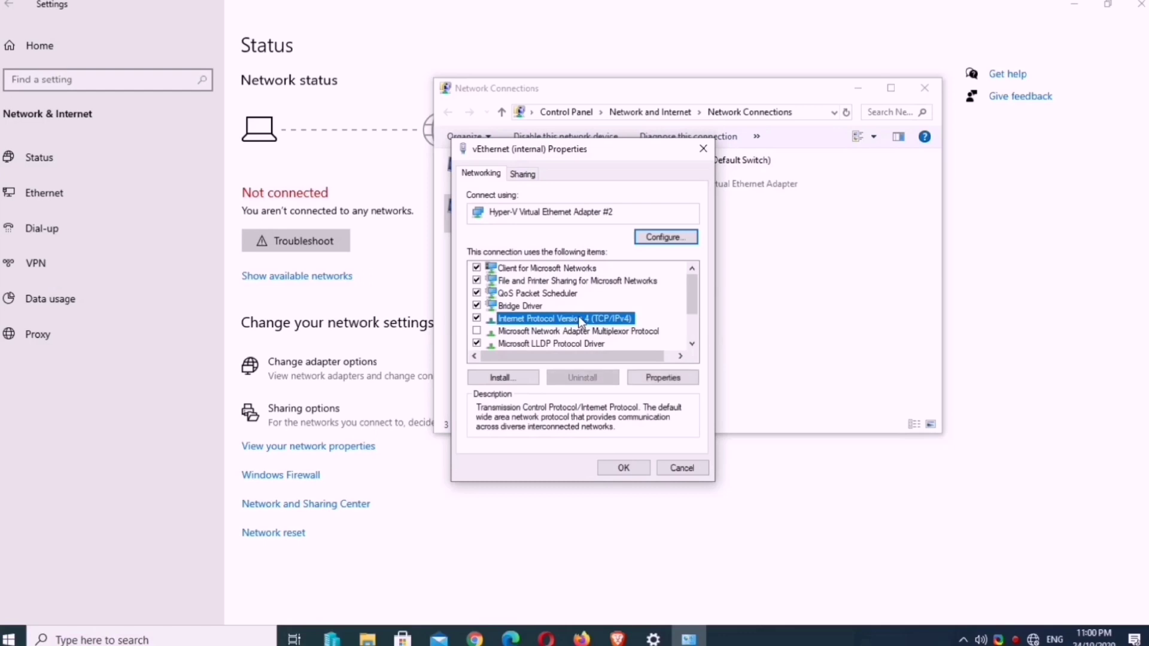
Step: Give vEthernet (internal) static IP 192.168.1.2, mask 255.255.255.0, with settings validated on exit
click(658, 378)
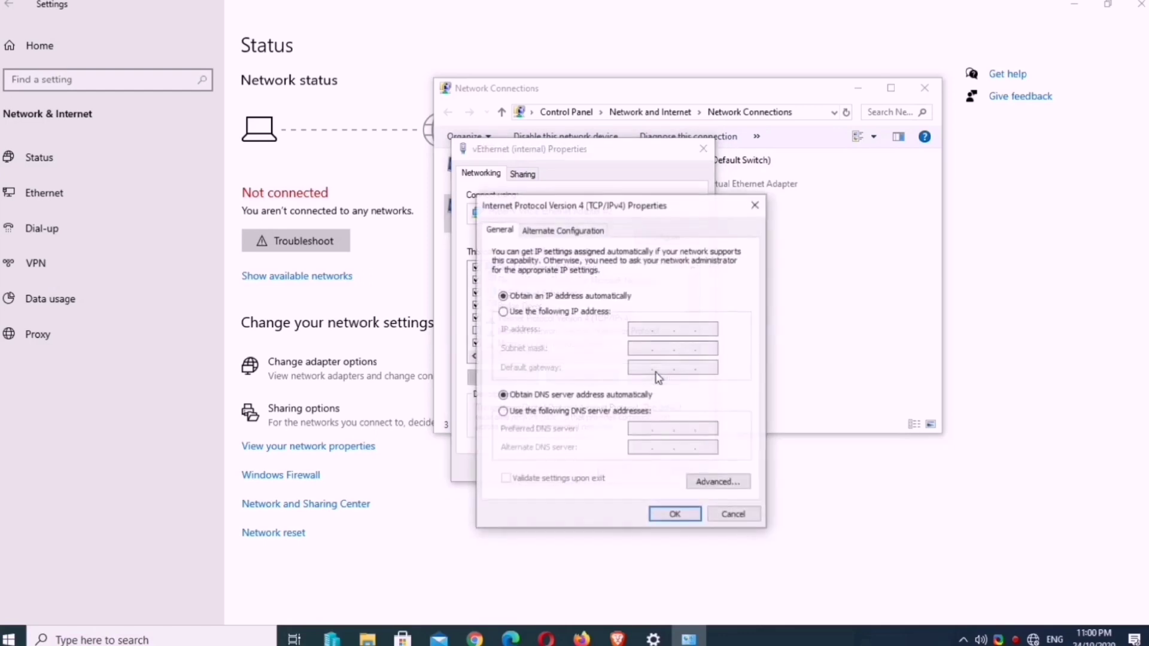
click(595, 313)
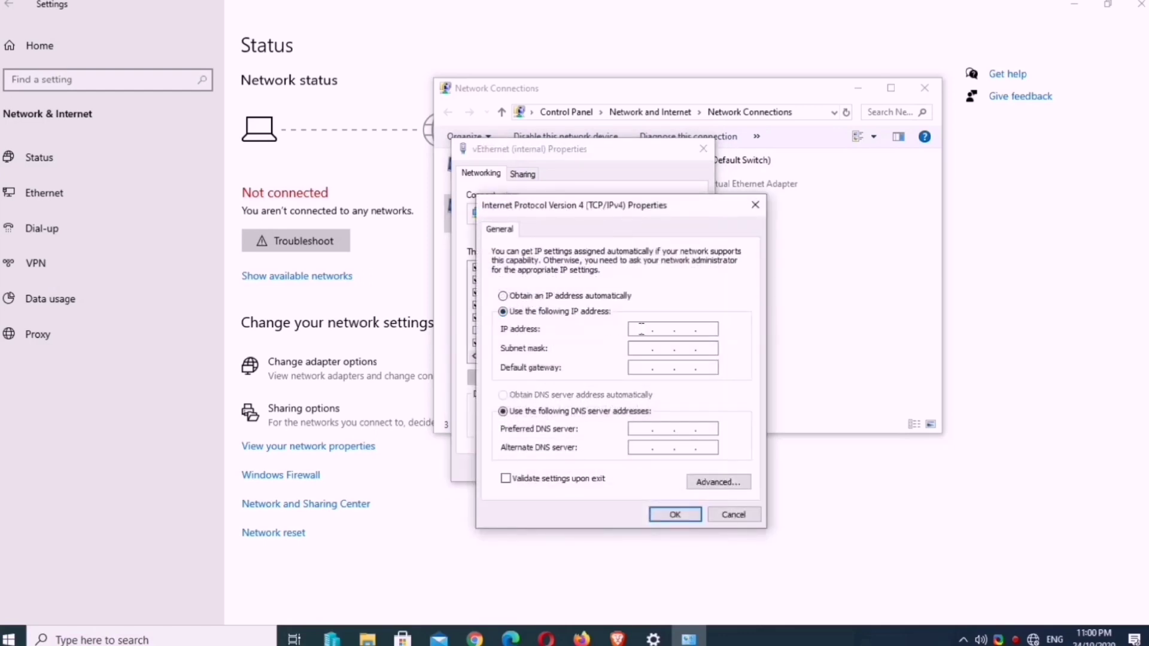
text(192 . 1)
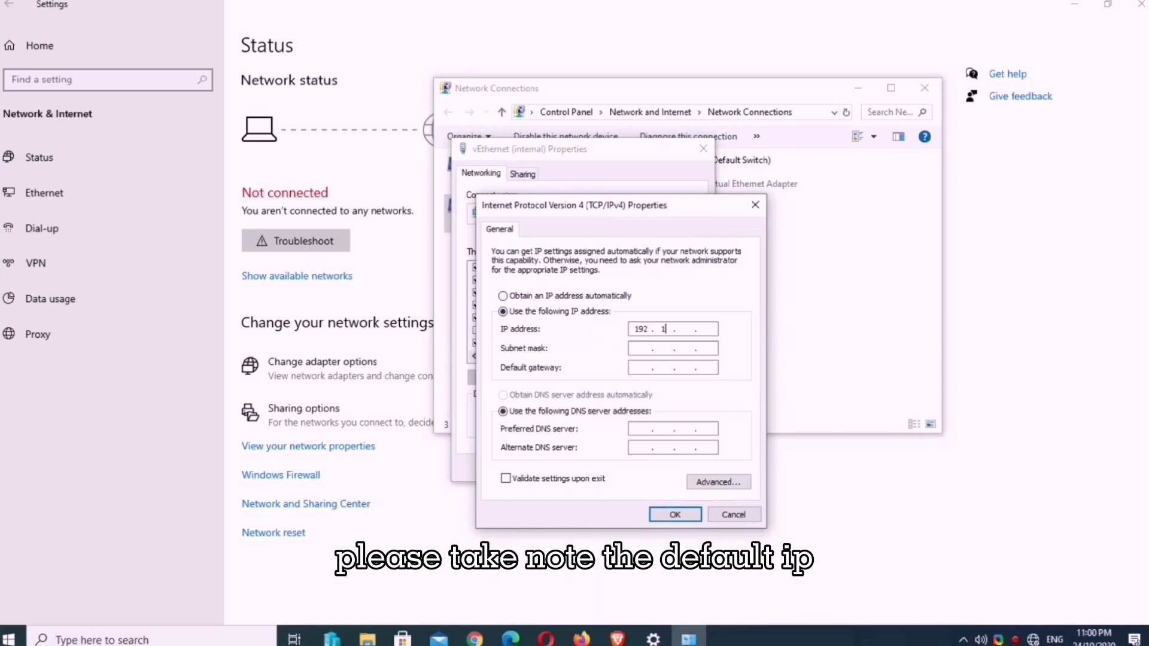
text(68 . 1)
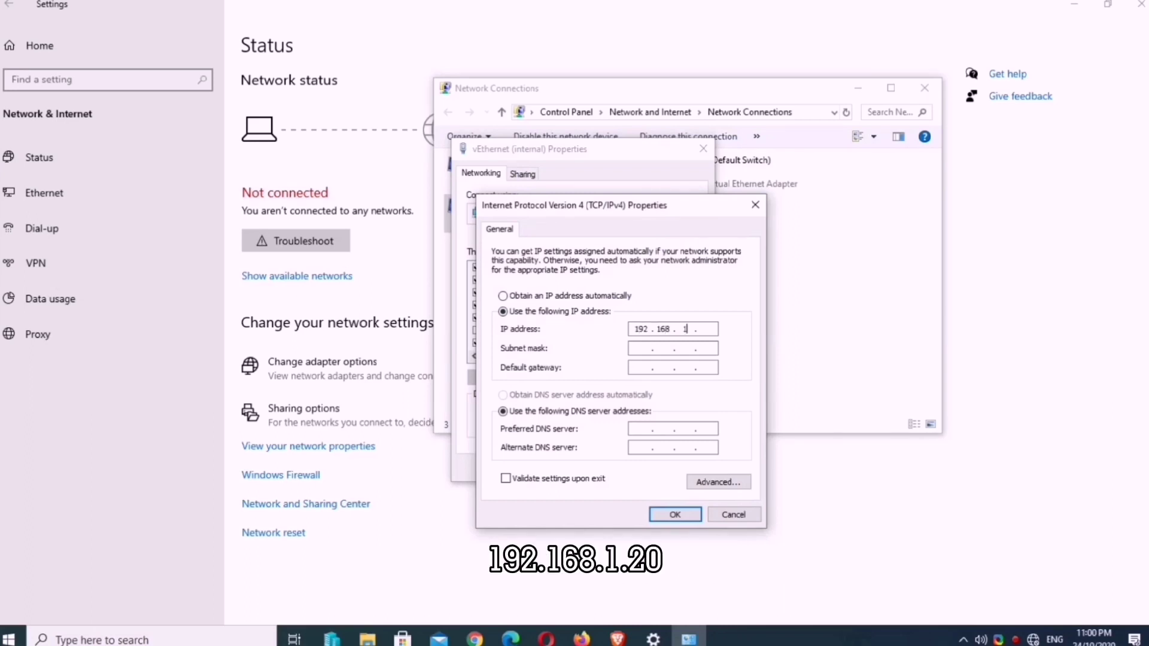
click(631, 348)
click(559, 479)
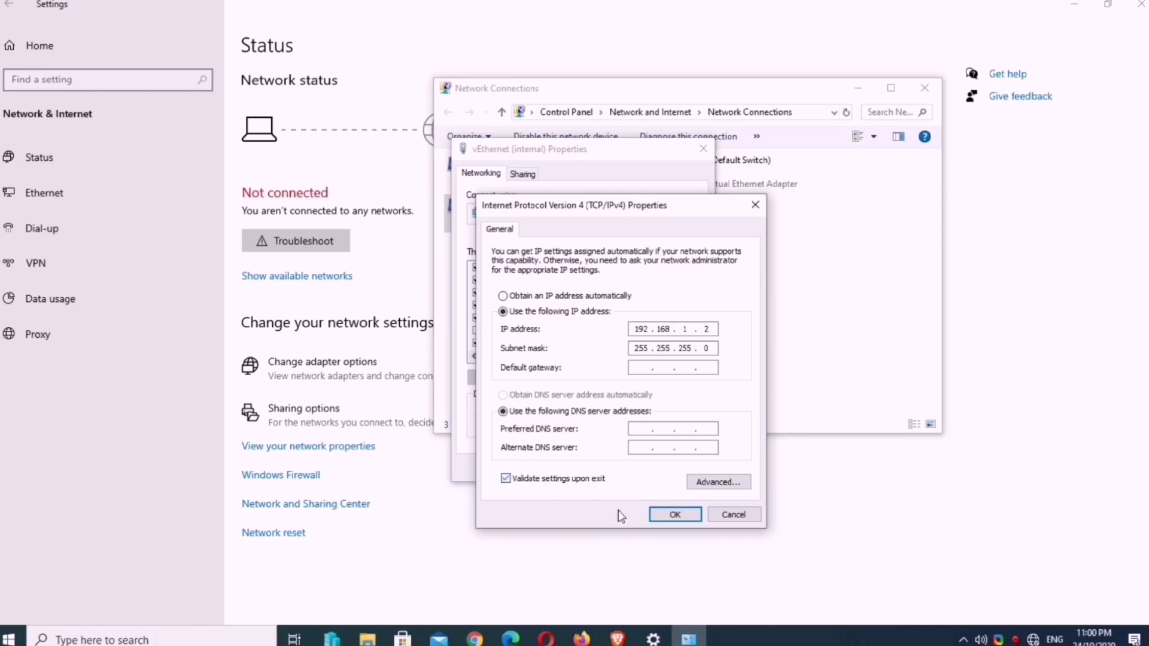
click(670, 517)
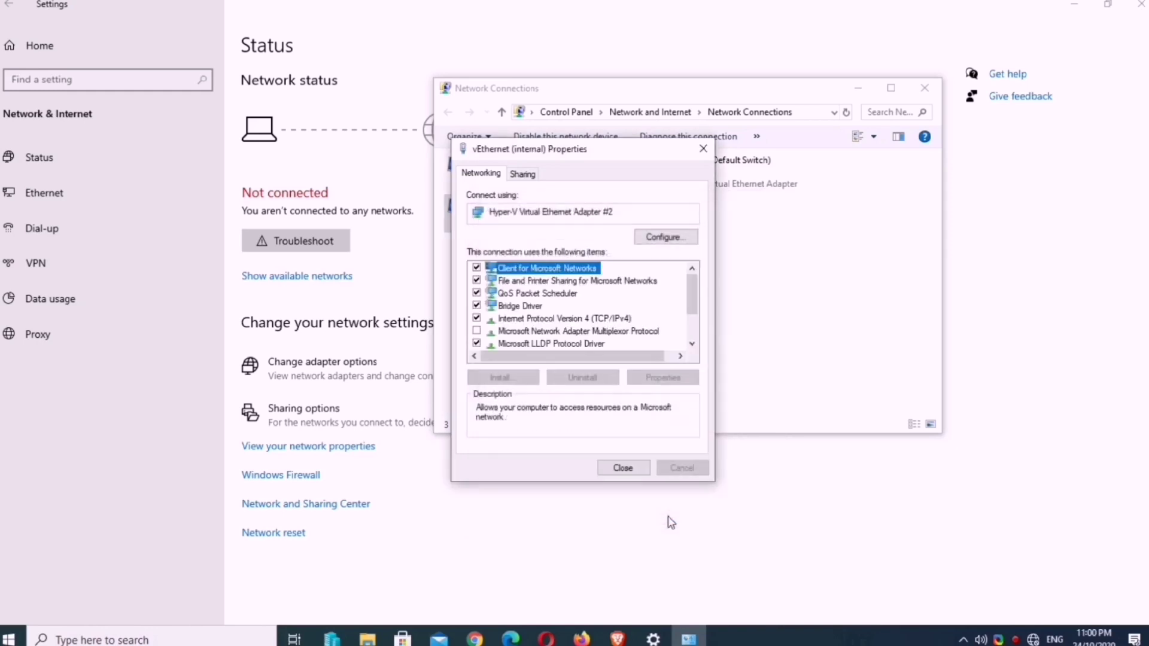
click(633, 469)
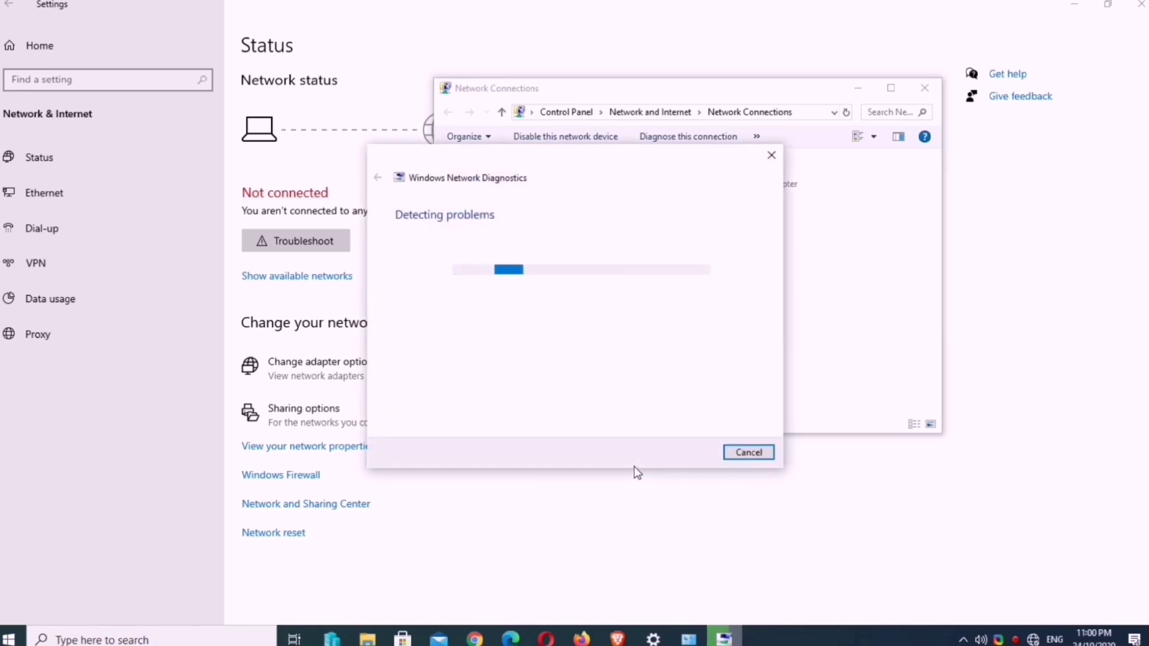
click(742, 453)
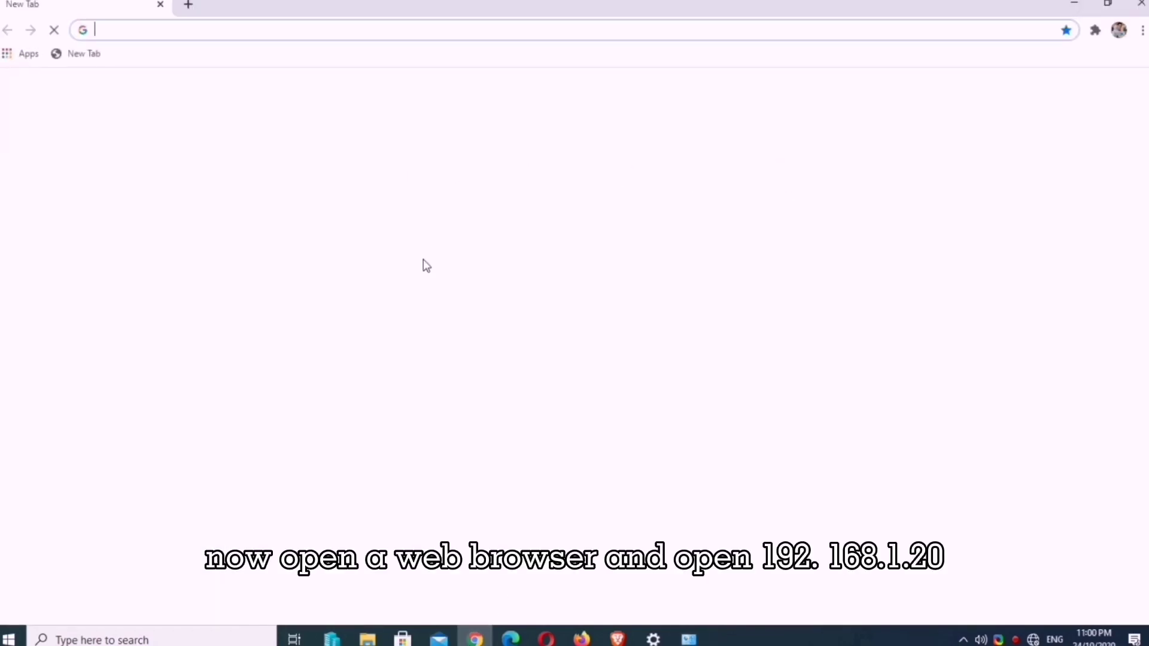
Step: Load 192.168.1.20 in Chrome and proceed past the certificate warning to the setup page
click(185, 25)
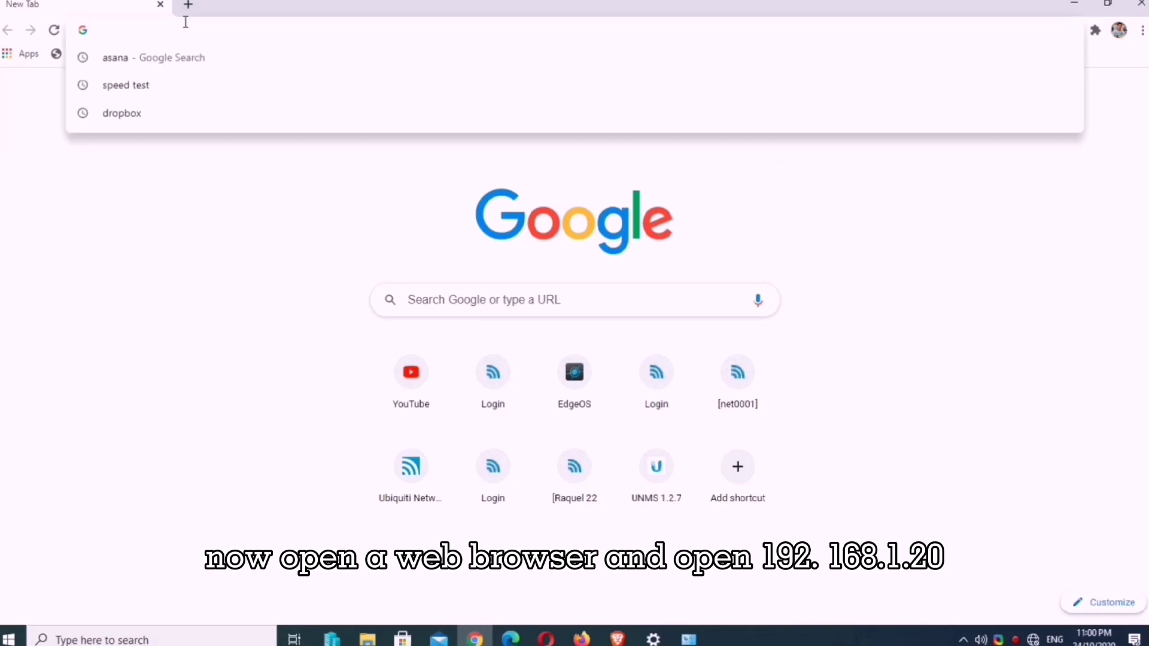
text(192.168)
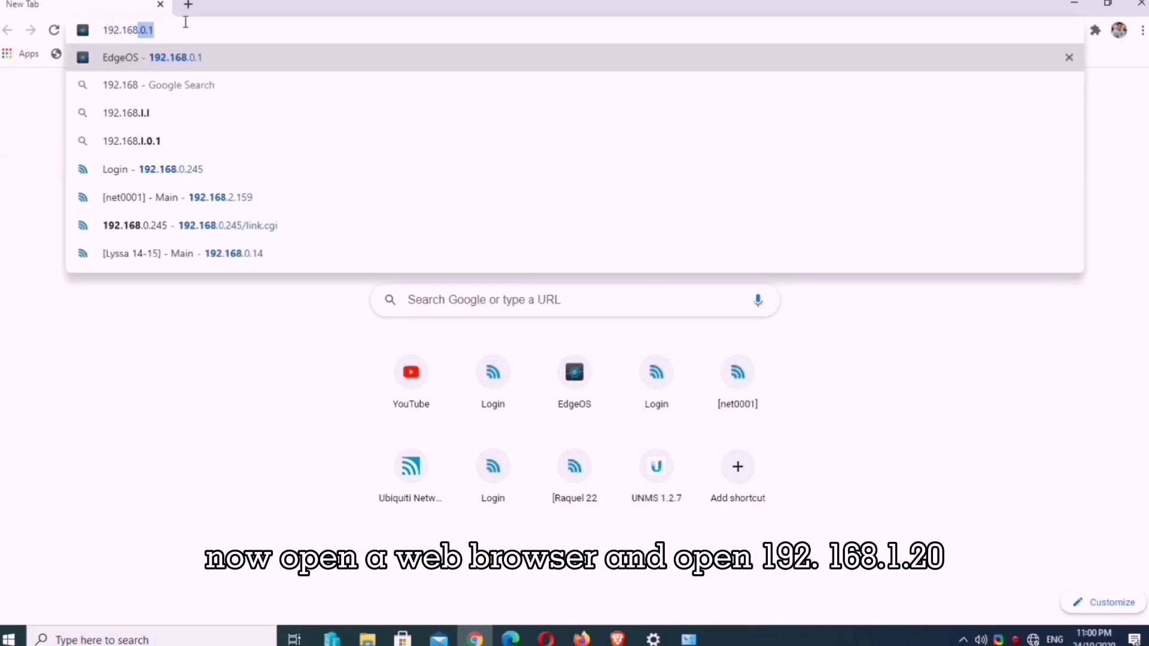
text(.1.20)
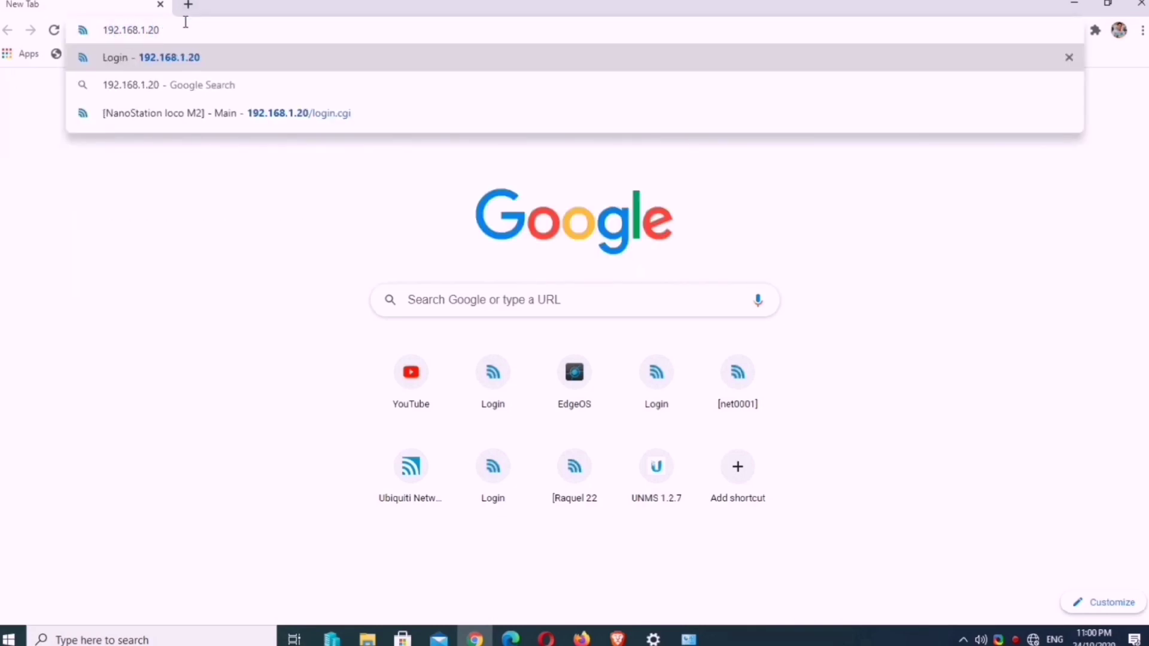
key(Return)
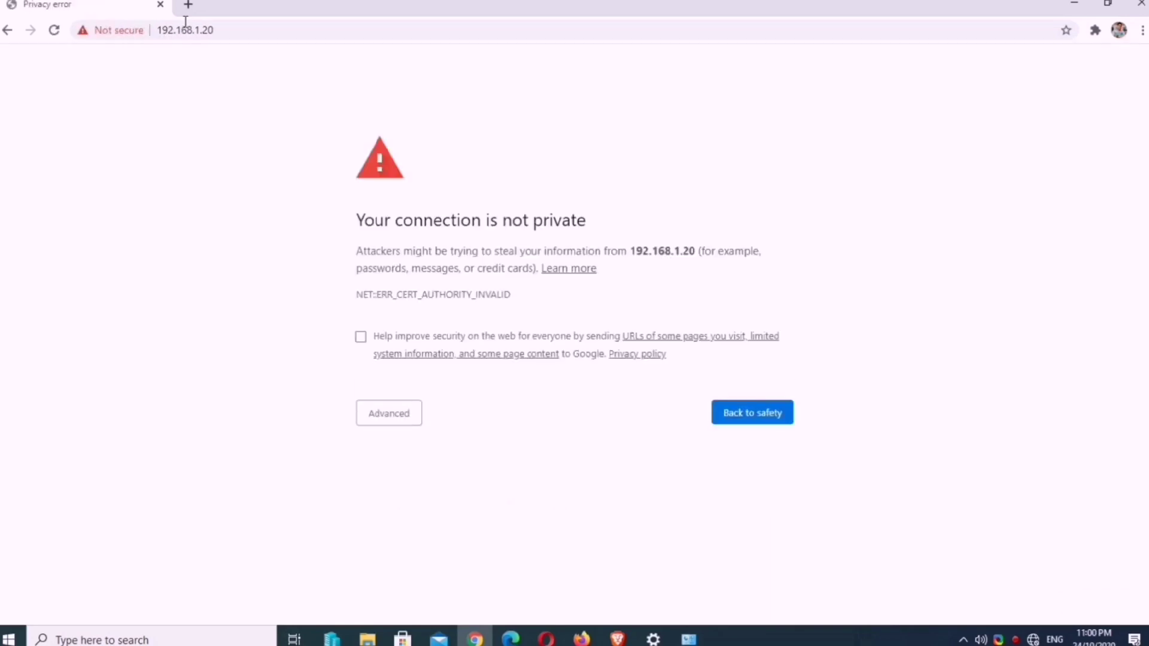
click(382, 425)
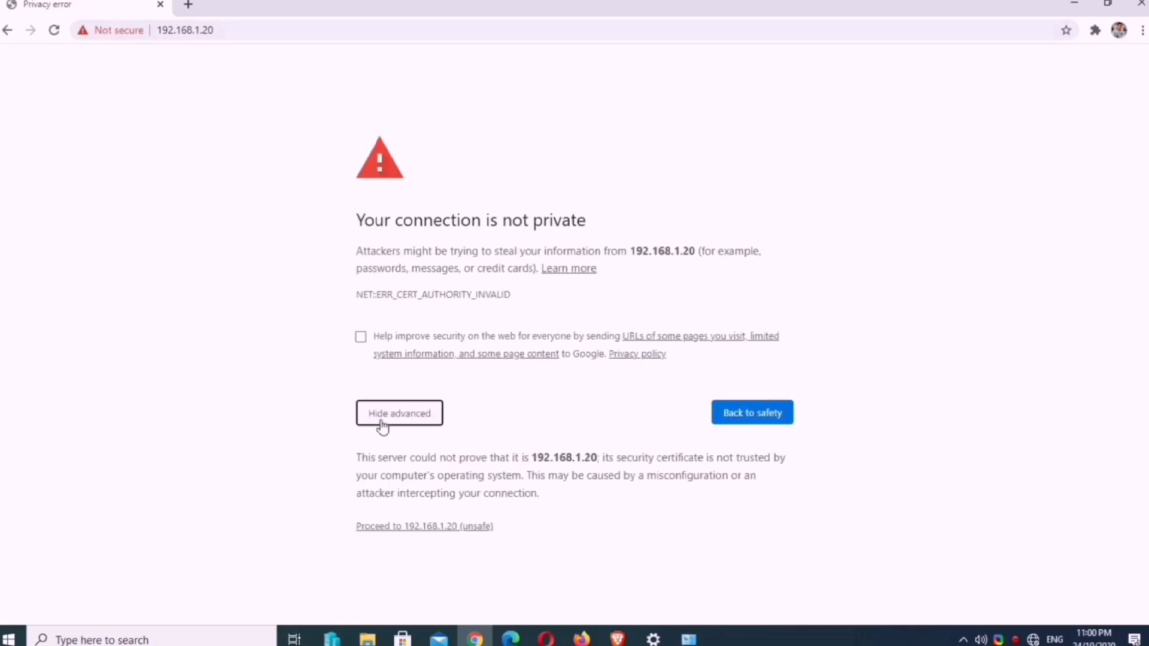
click(433, 530)
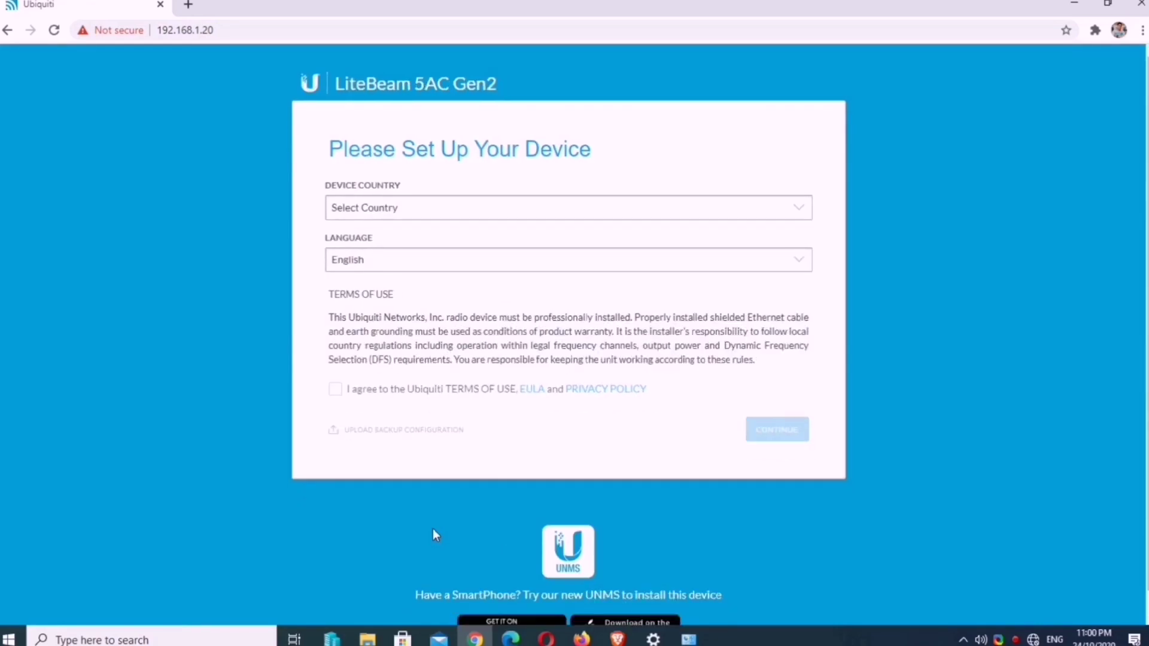
Step: Set the device country to Philippines and agree to the Ubiquiti terms of use
click(426, 222)
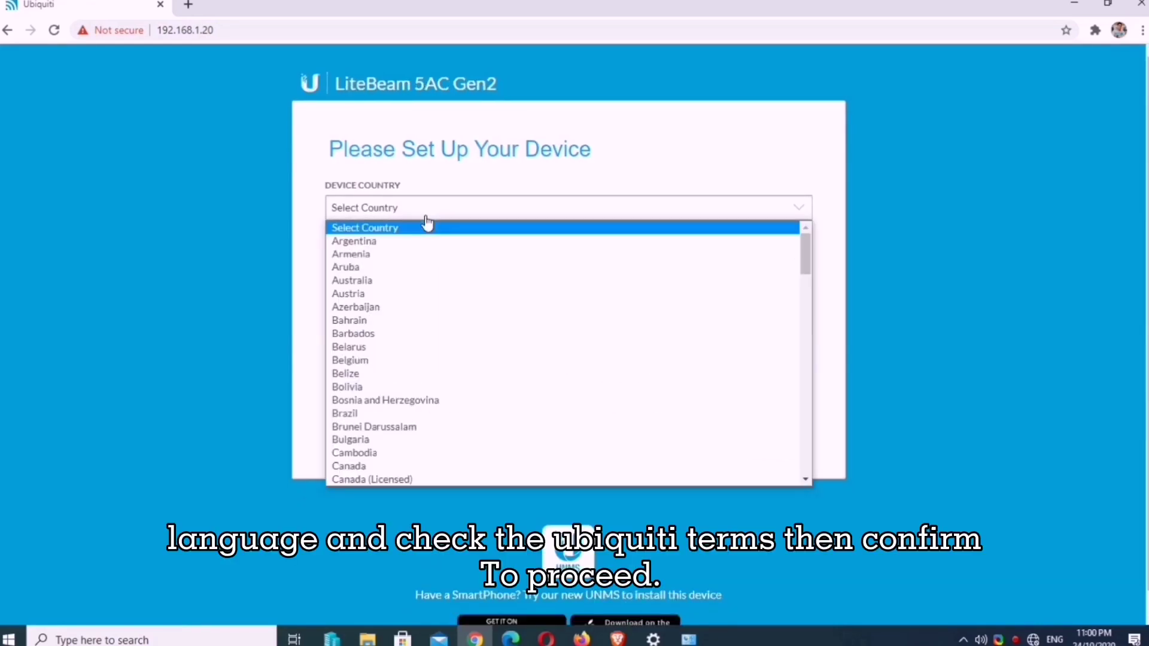
key(p)
scroll(433, 388, down, 3)
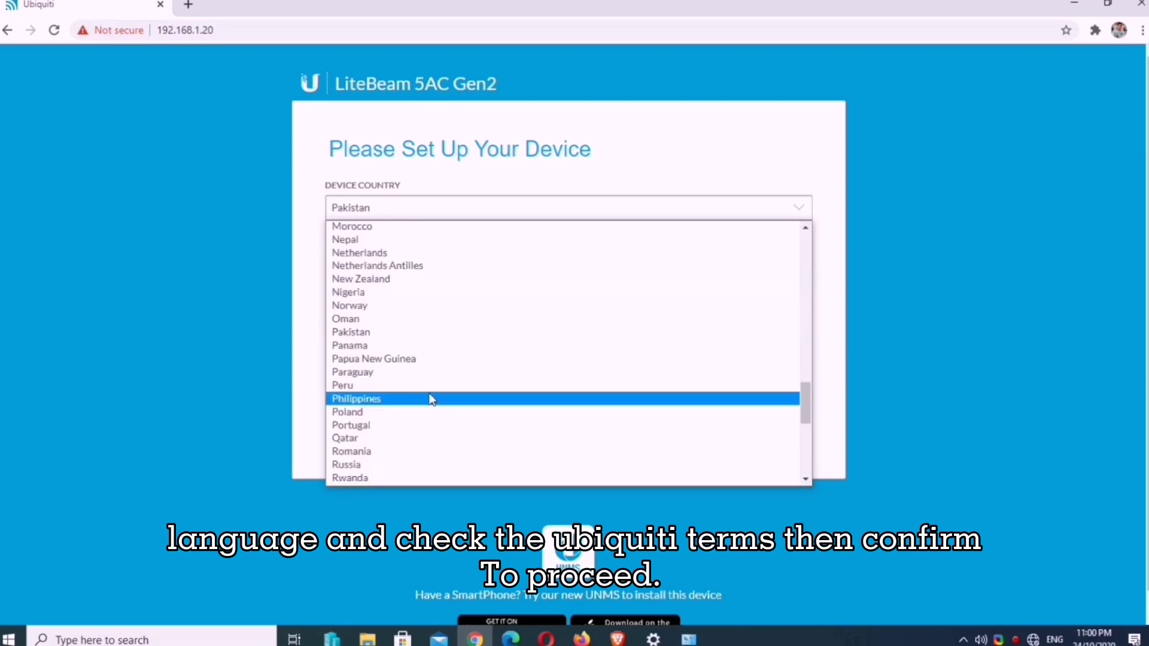
click(433, 398)
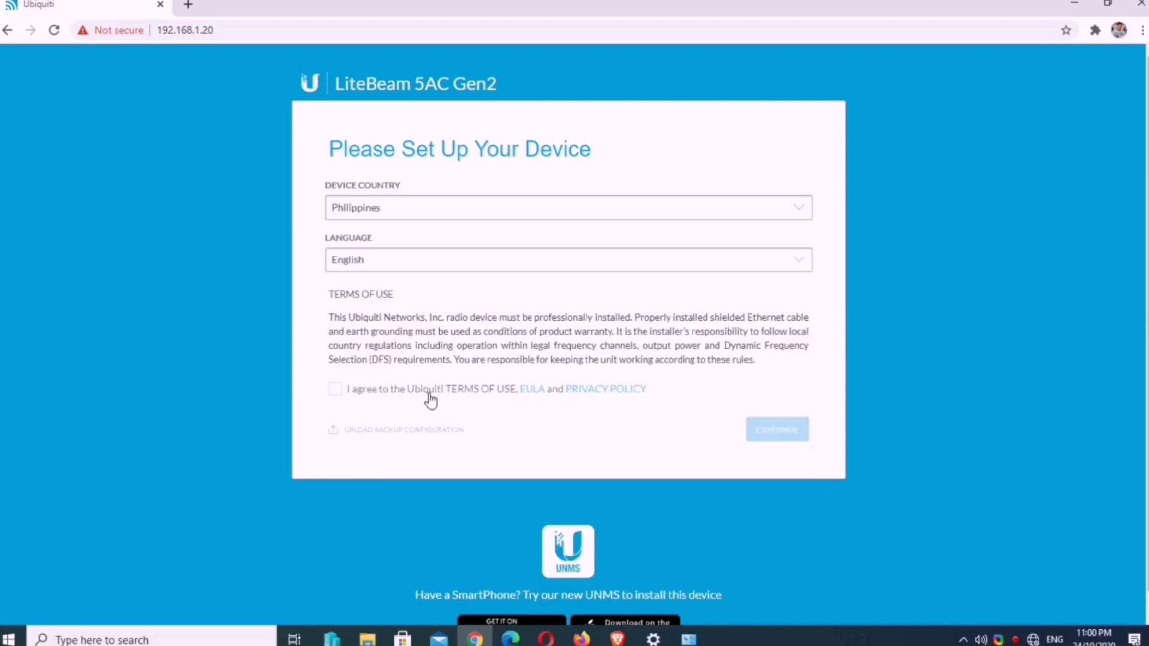
click(335, 390)
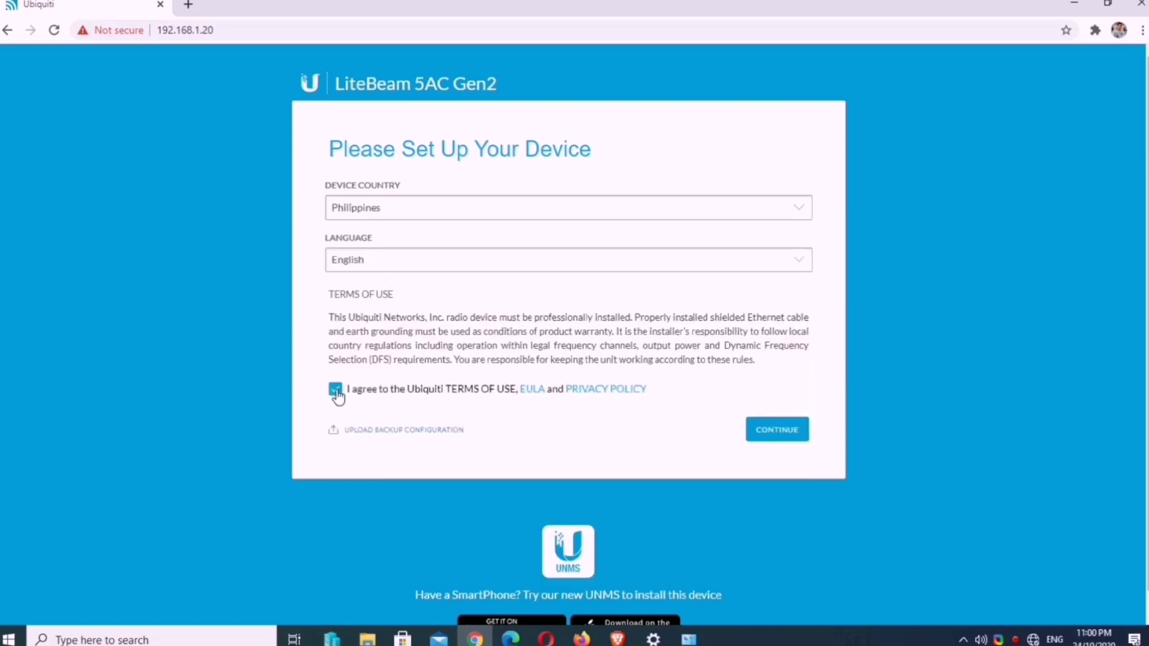
click(769, 436)
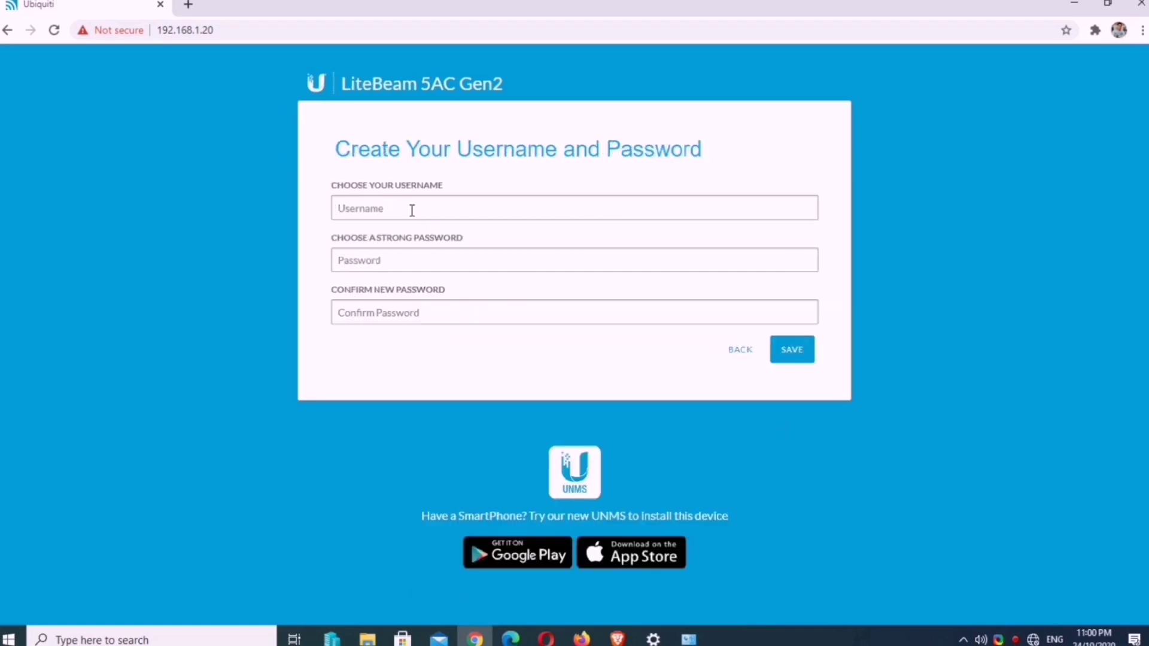
Step: Create admin username 'hoobasics' with a confirmed password and save the account
text(hoo)
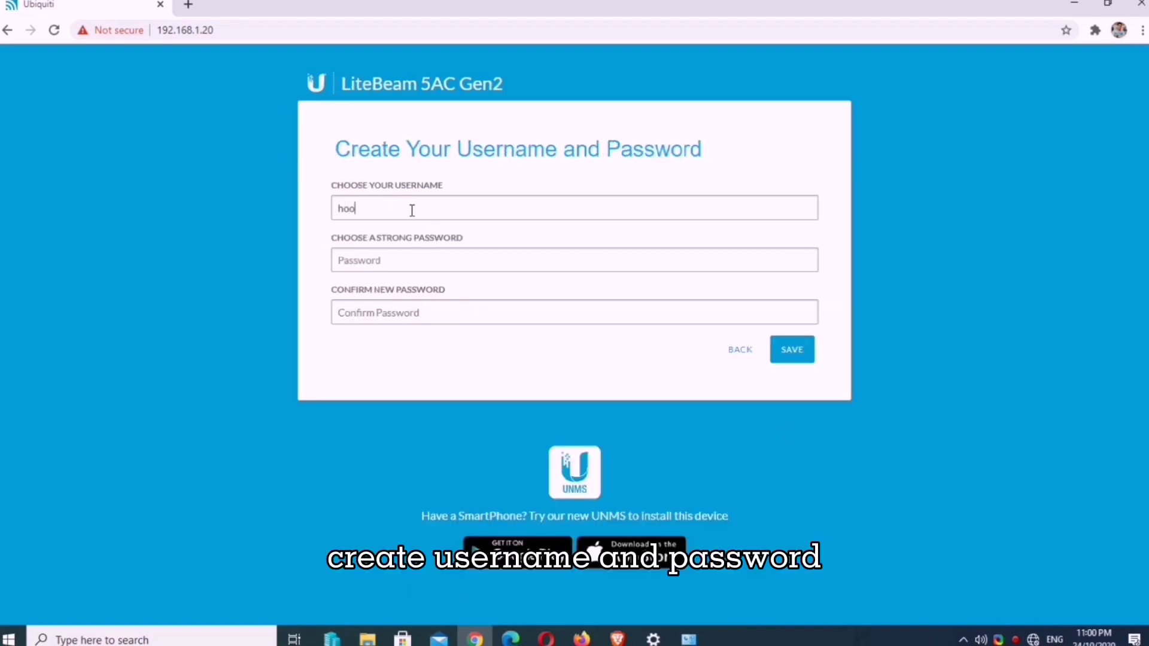
text(basics)
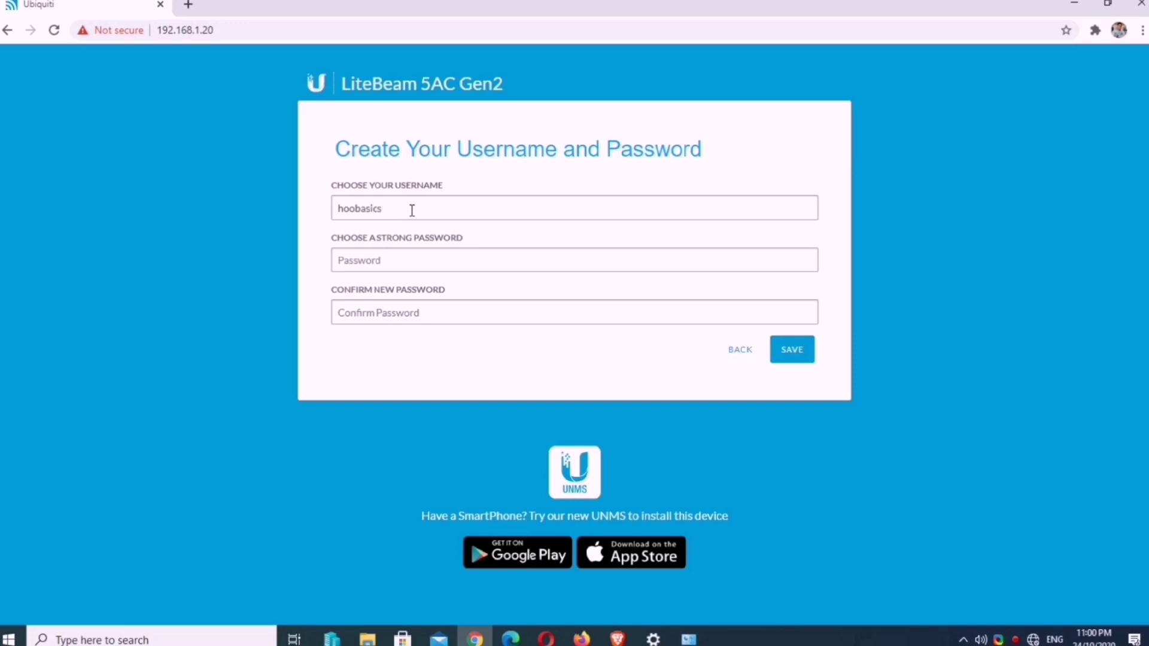
click(403, 259)
text(•••••••)
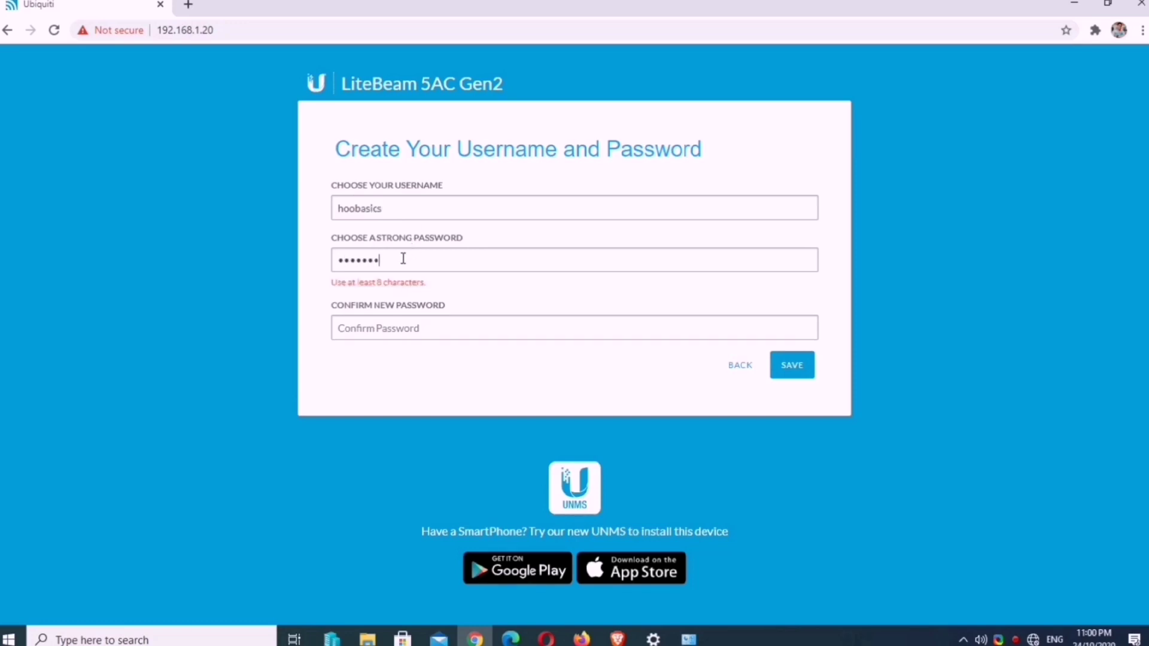
text(••)
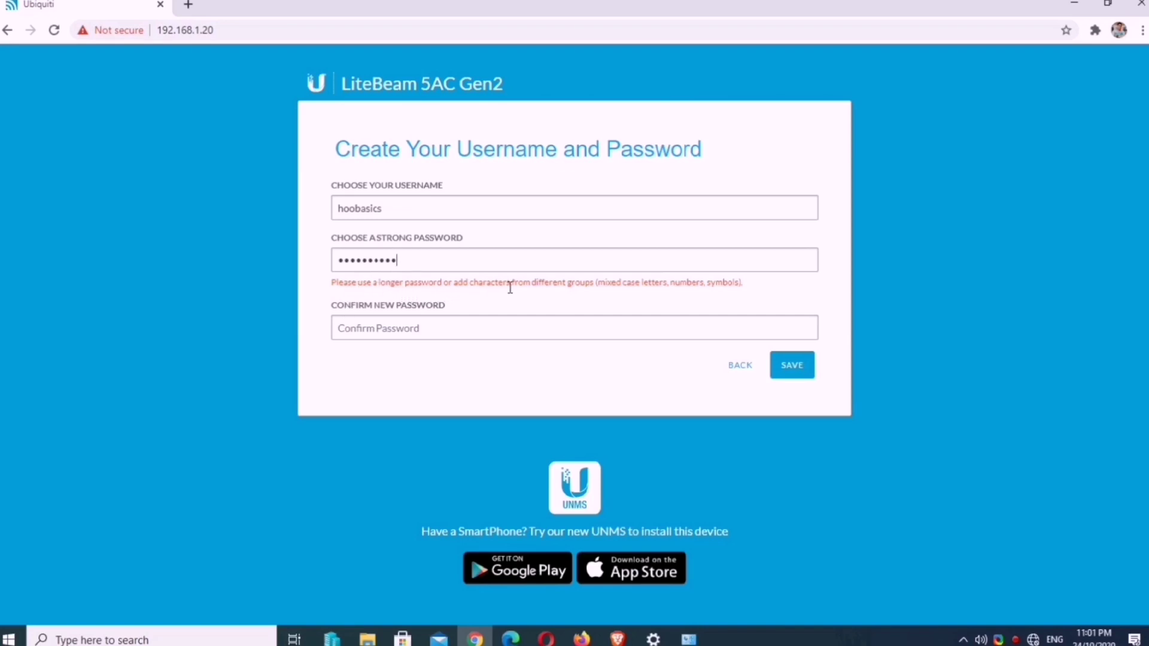
drag(449, 261, 336, 259)
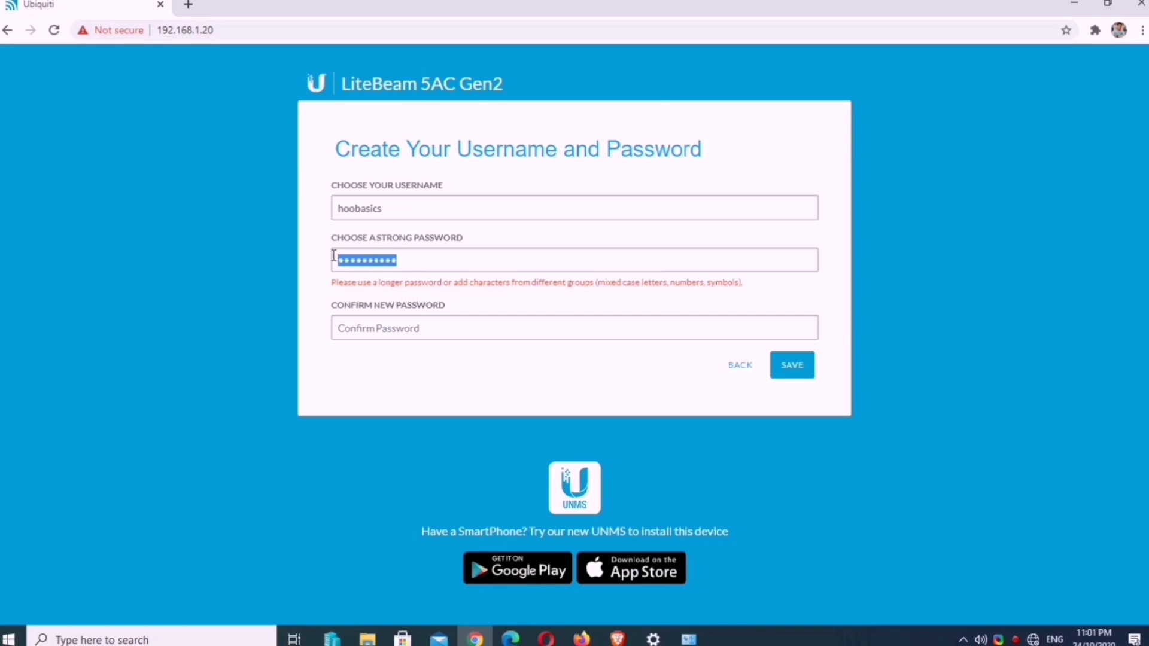
key(BackSpace)
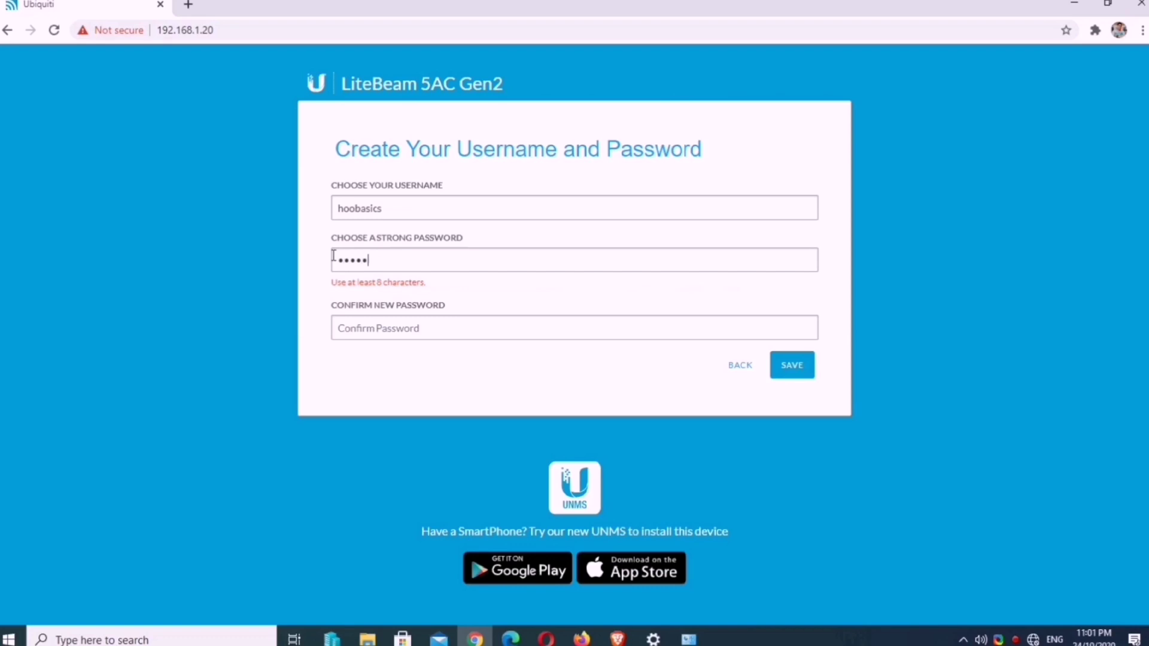
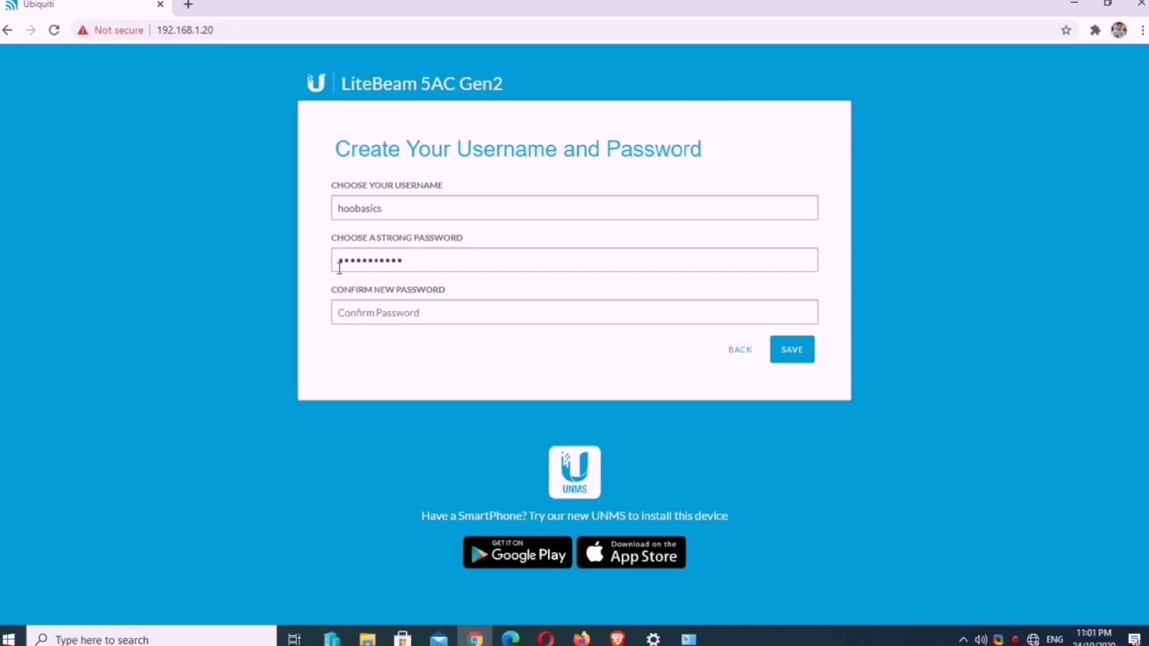
click(381, 314)
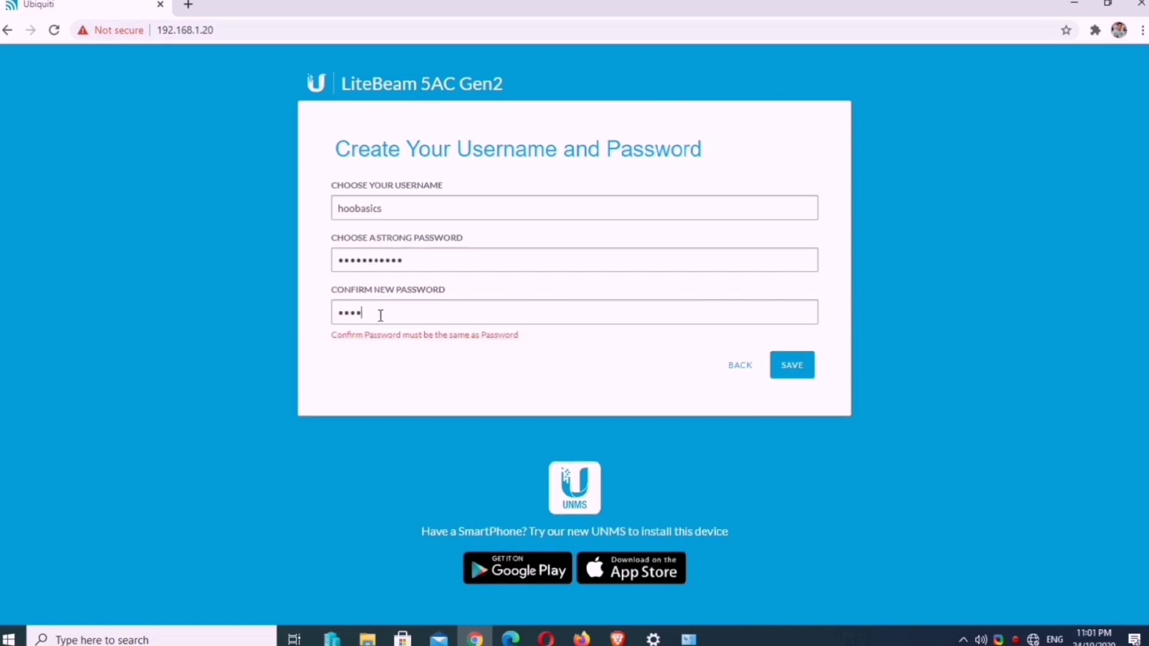
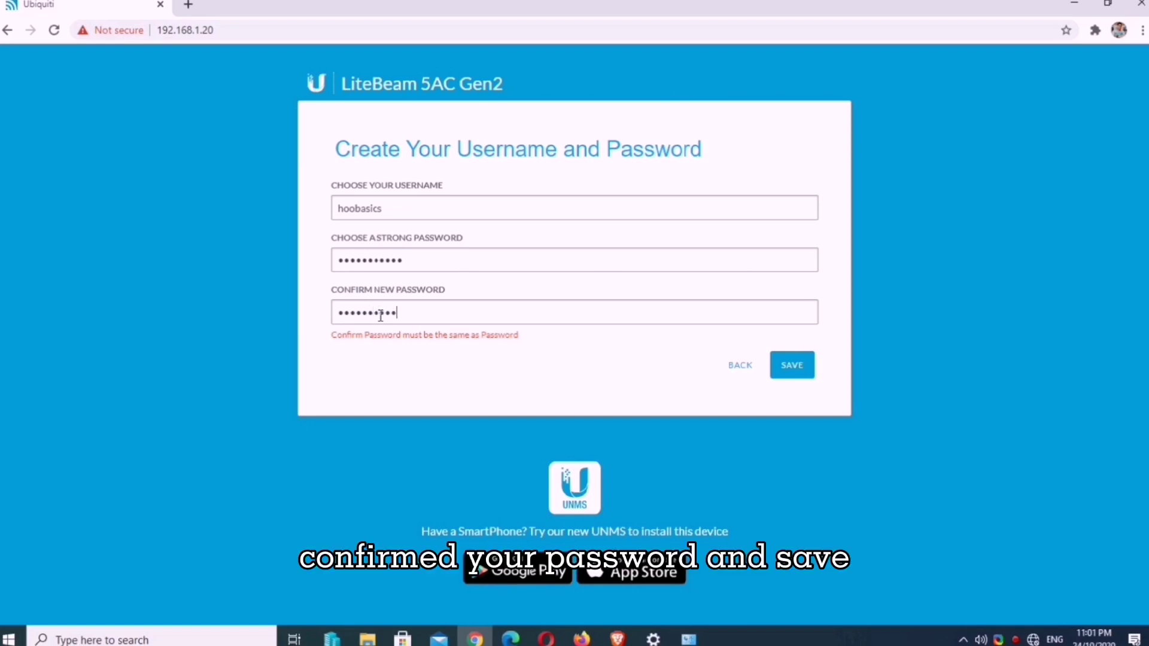
click(793, 350)
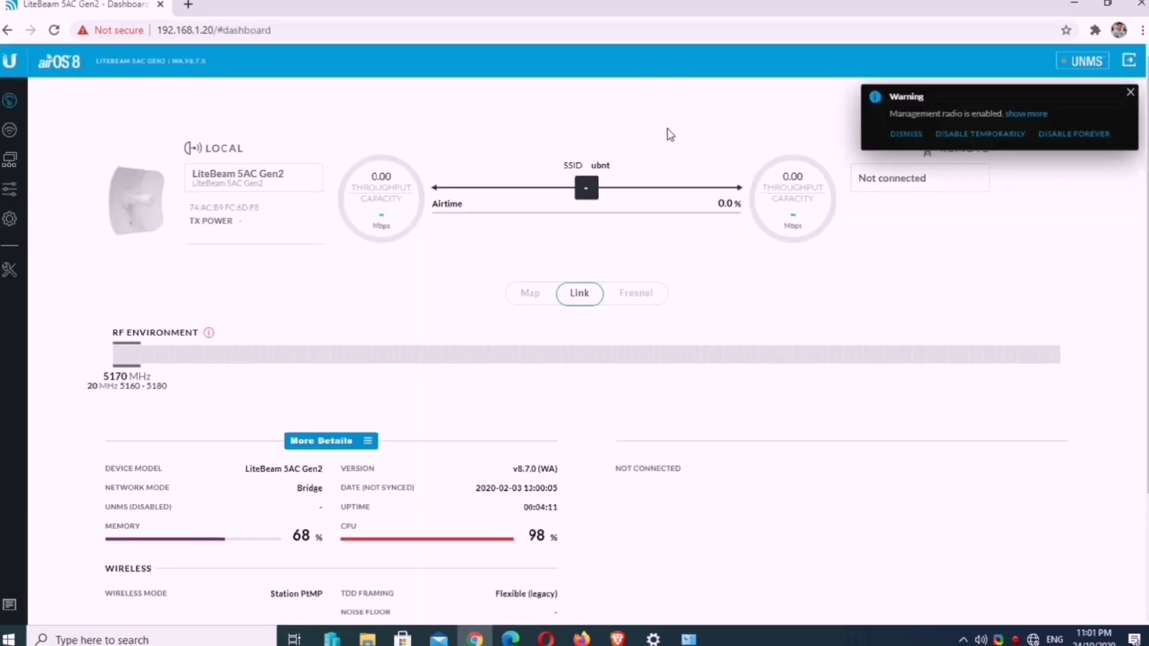
Step: Dismiss the management radio warning and turn on Access Point mode in Wireless settings
click(1131, 92)
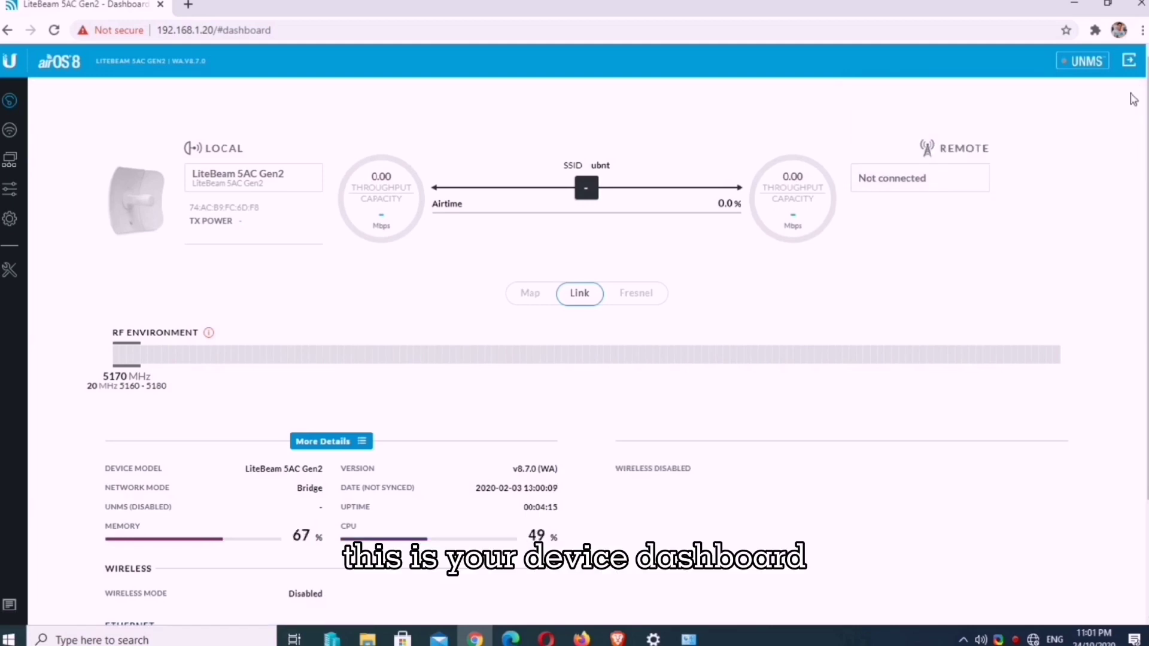
click(9, 130)
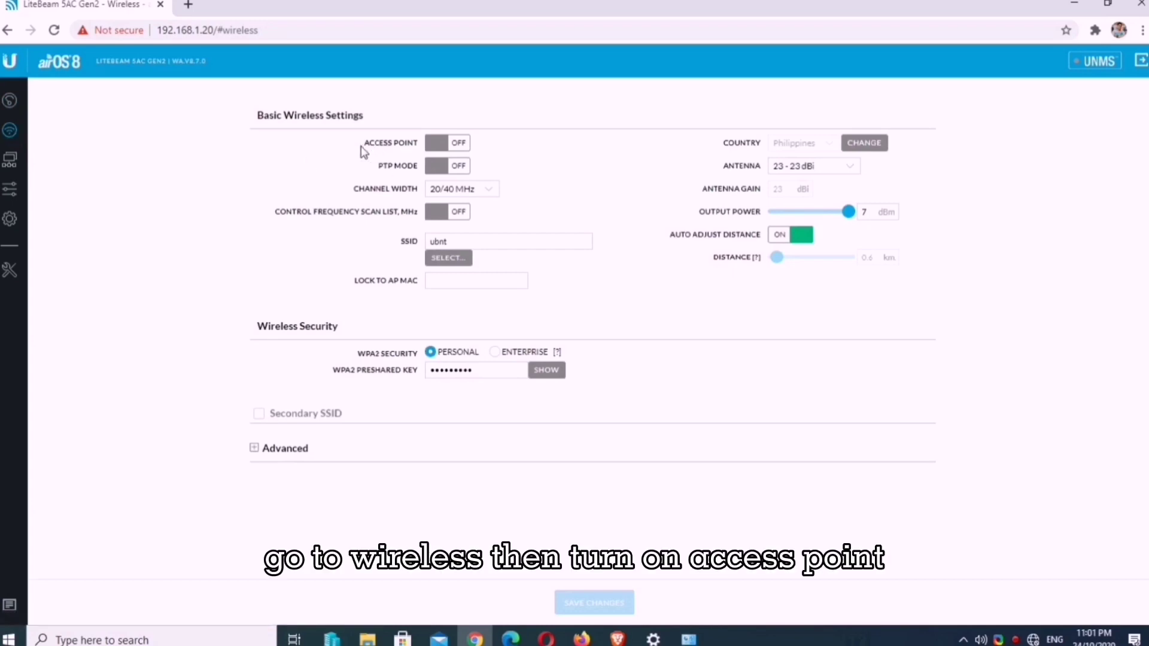
drag(362, 143, 418, 151)
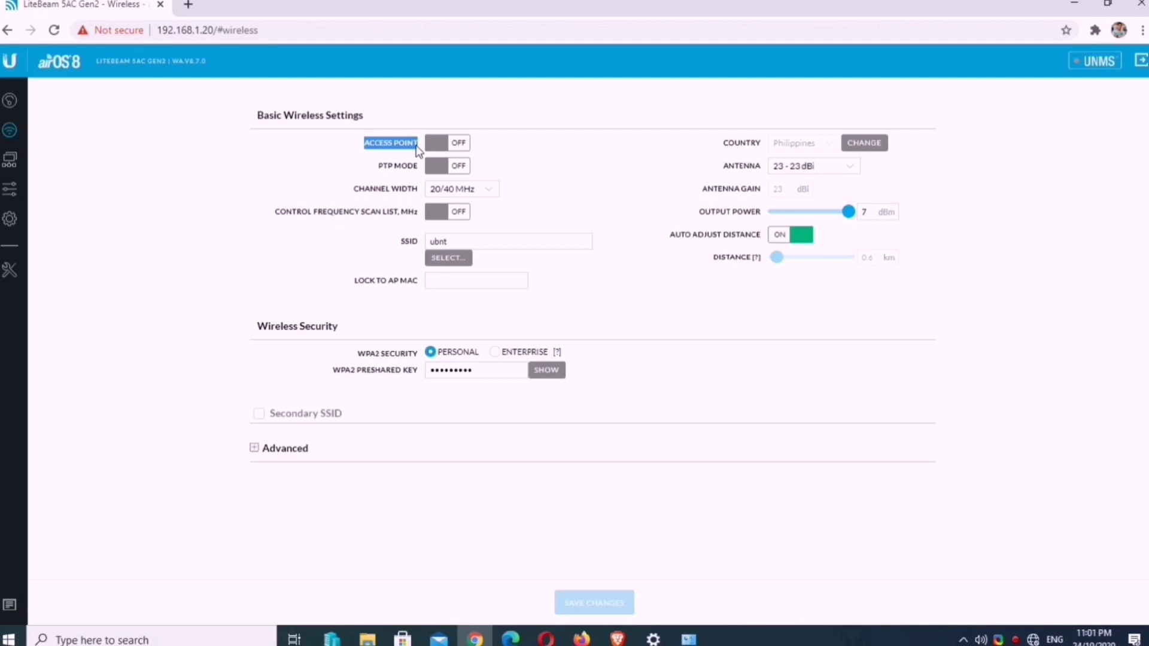
click(450, 150)
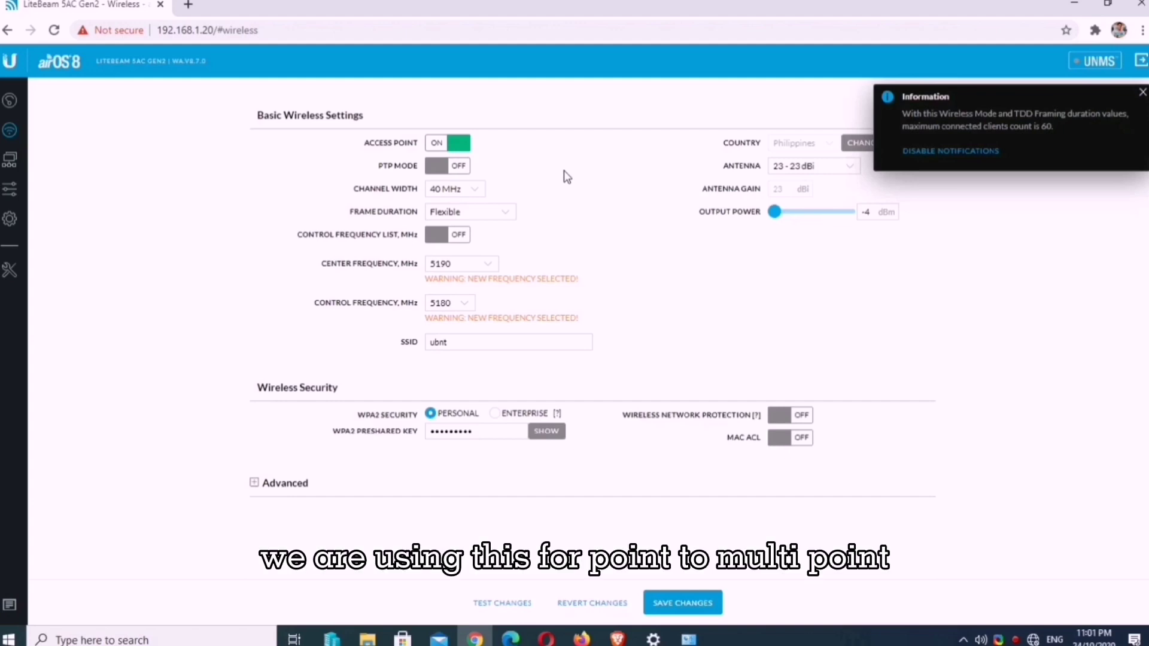
Step: Set channel width to 40 MHz and frame duration Flexible, leaving Control Frequency List off
click(474, 189)
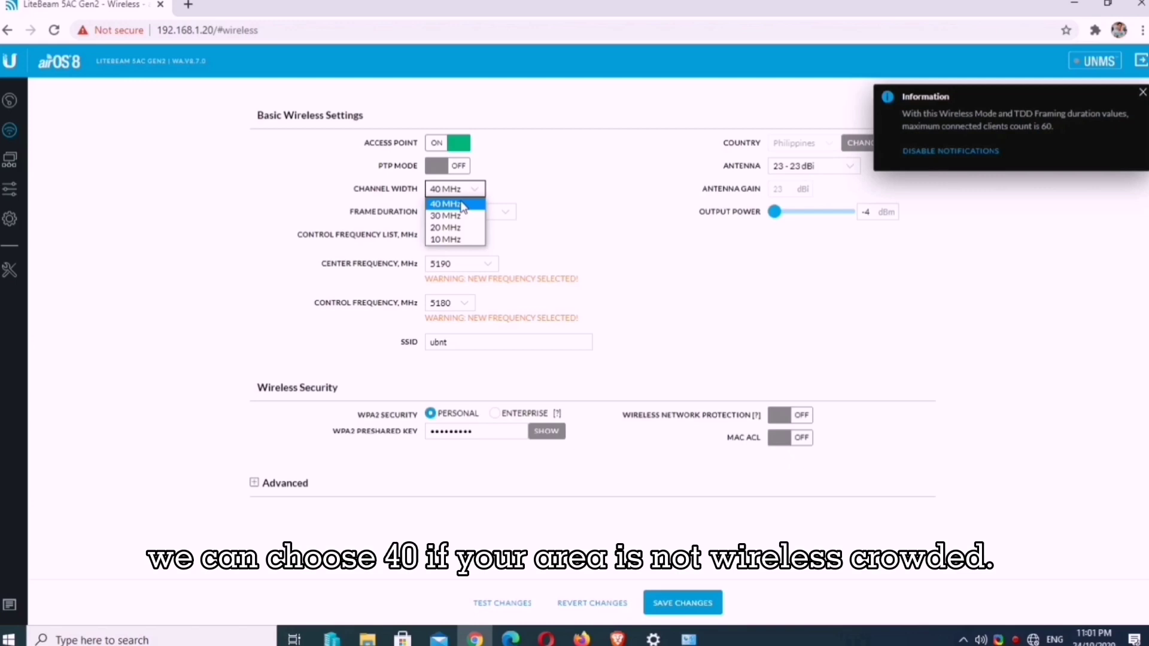
click(462, 204)
click(508, 213)
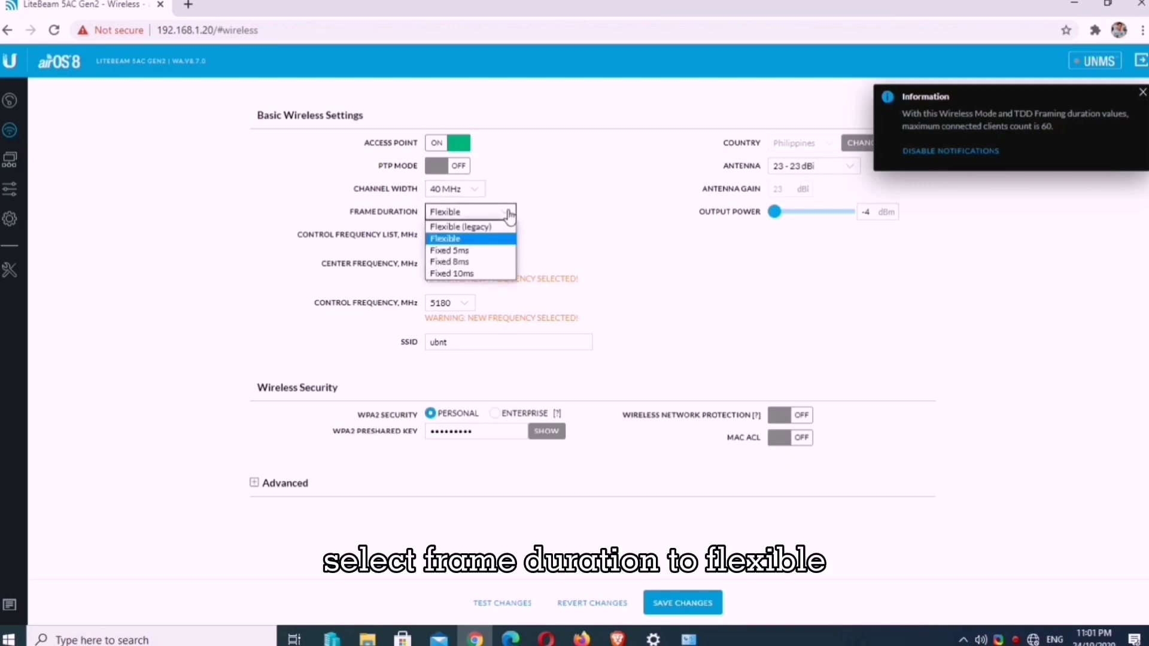
click(440, 238)
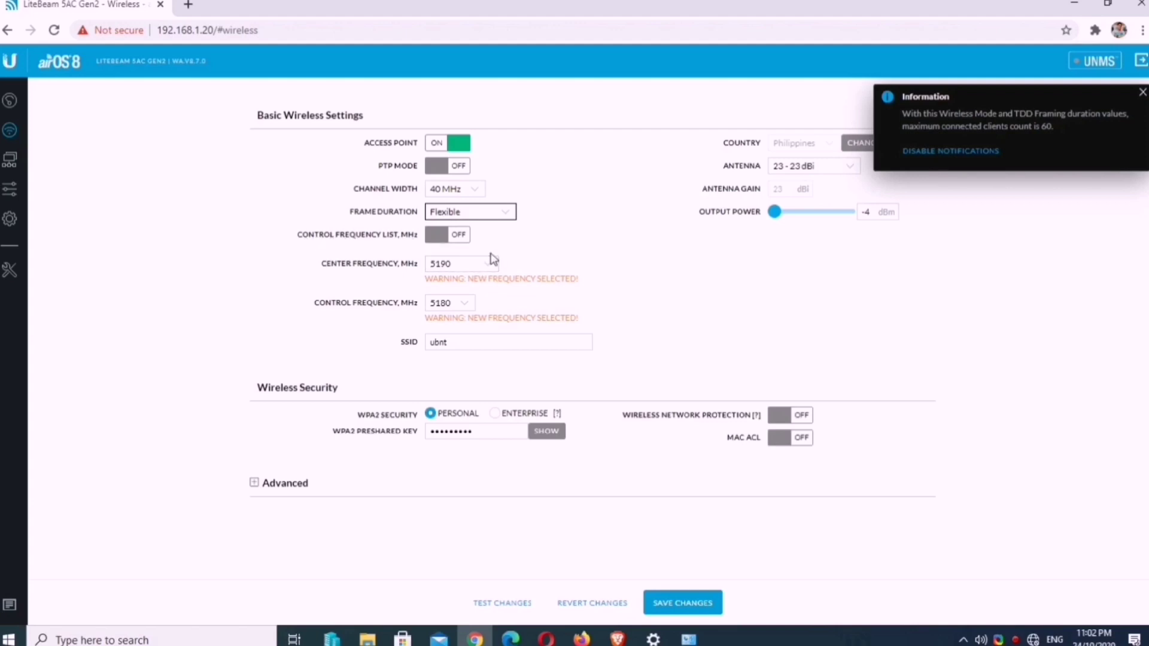
click(452, 237)
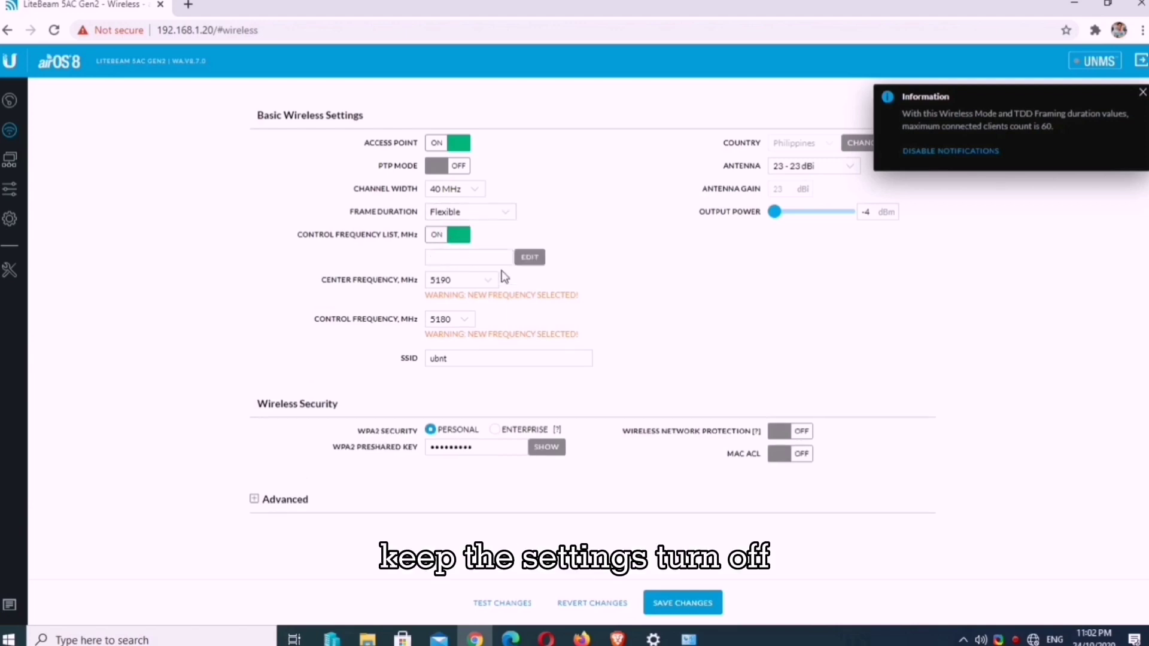
click(436, 239)
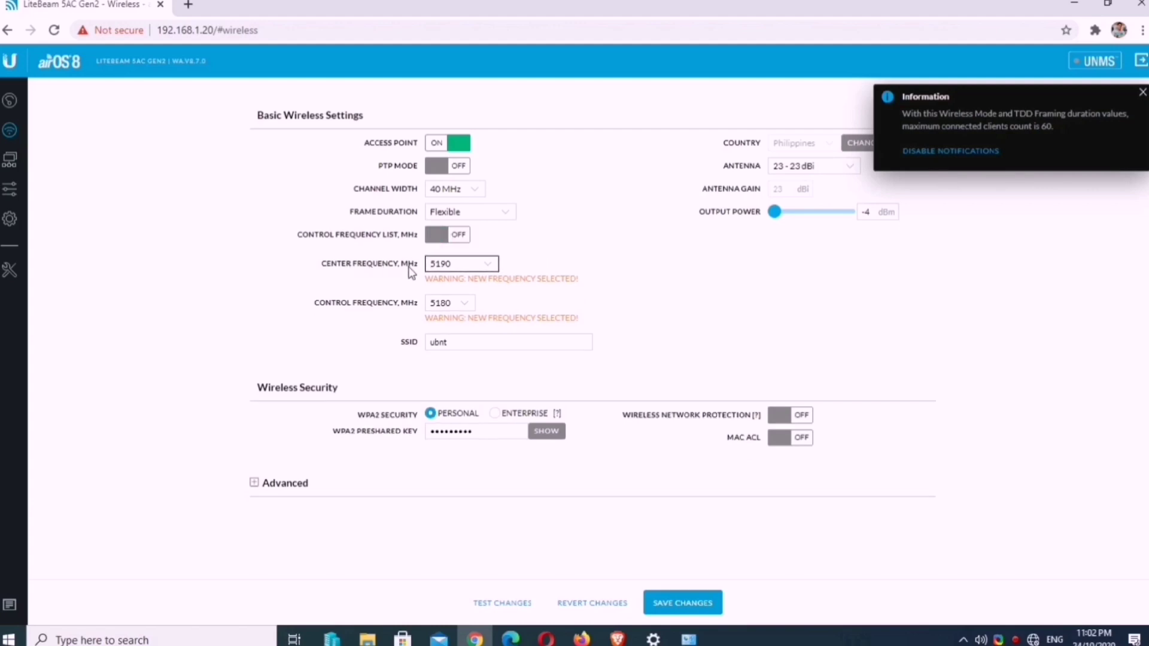
Step: Change the center frequency to 5775 MHz, making the control frequency 5765 MHz
click(491, 265)
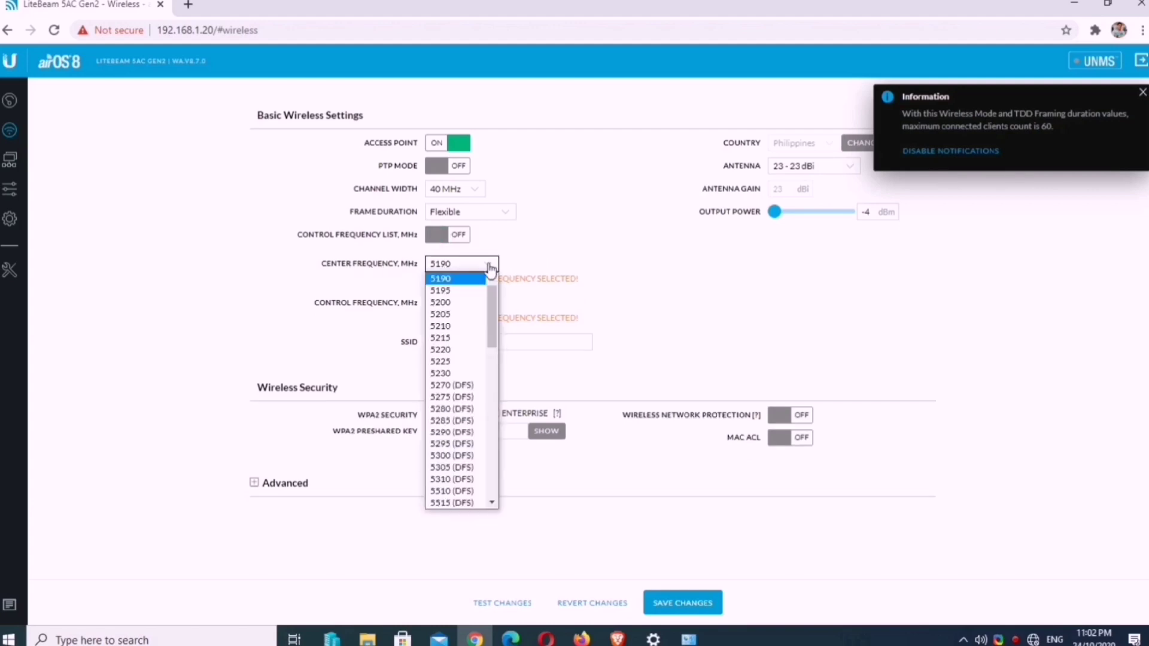
drag(493, 293, 502, 469)
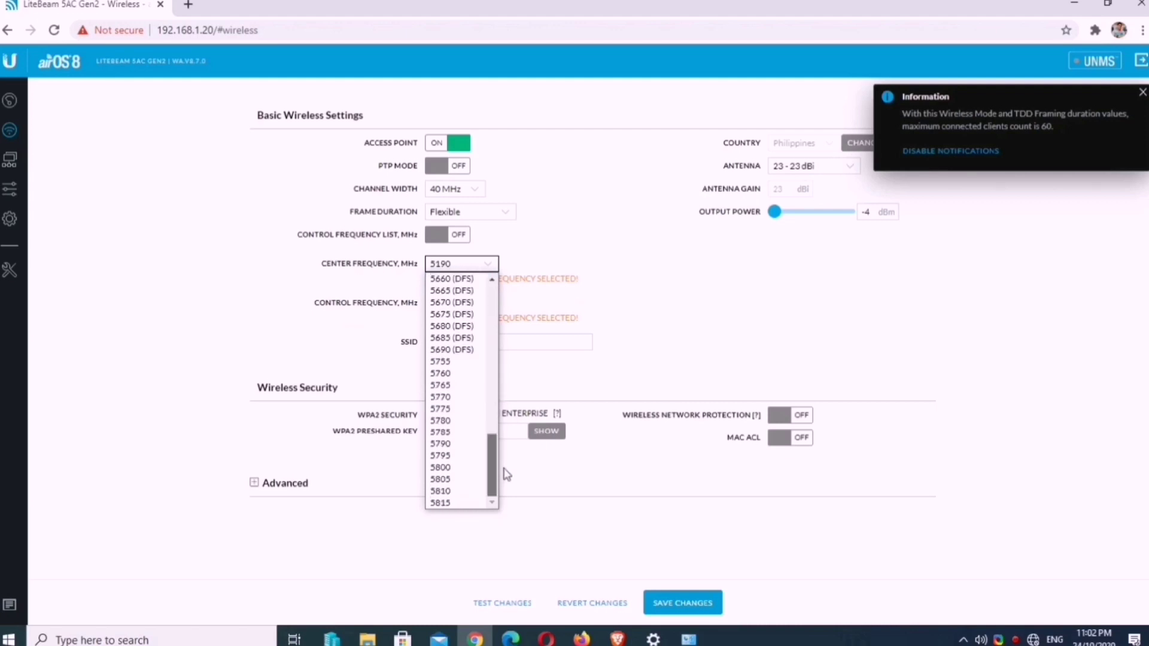
click(718, 329)
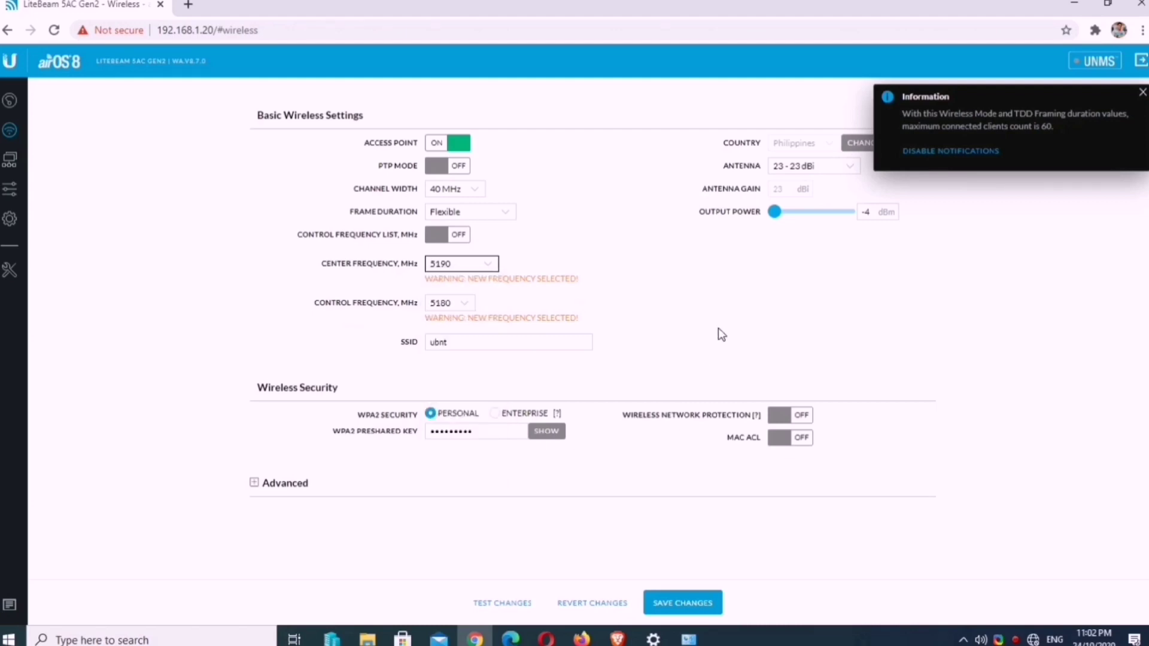
click(1143, 94)
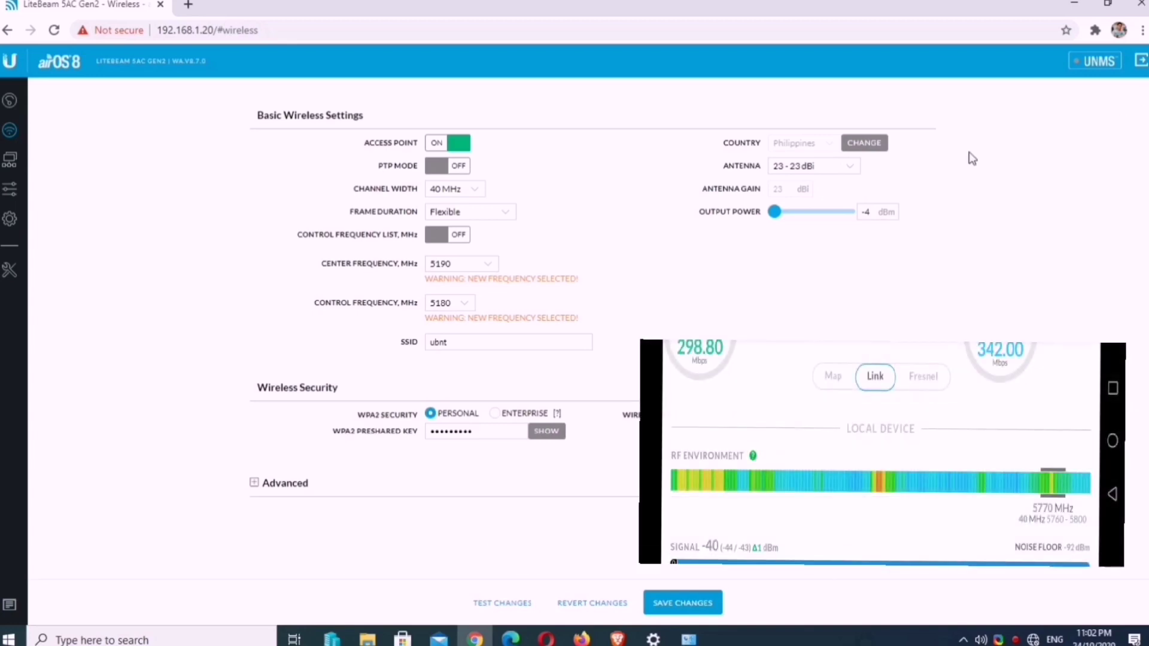
click(489, 265)
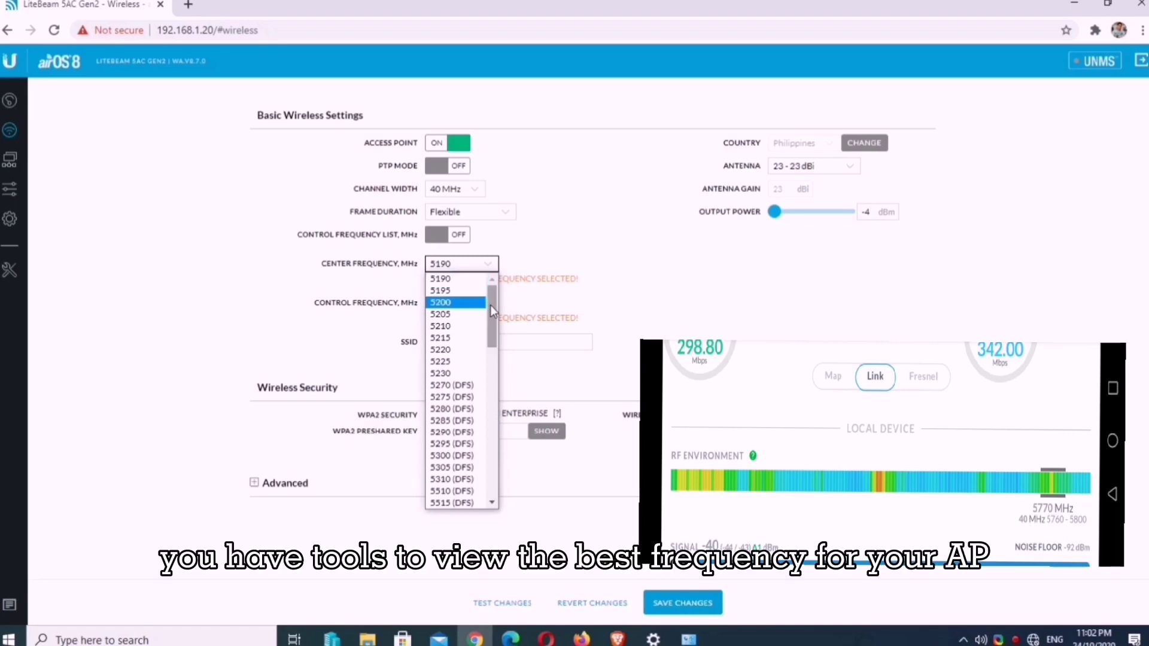
drag(490, 304, 503, 491)
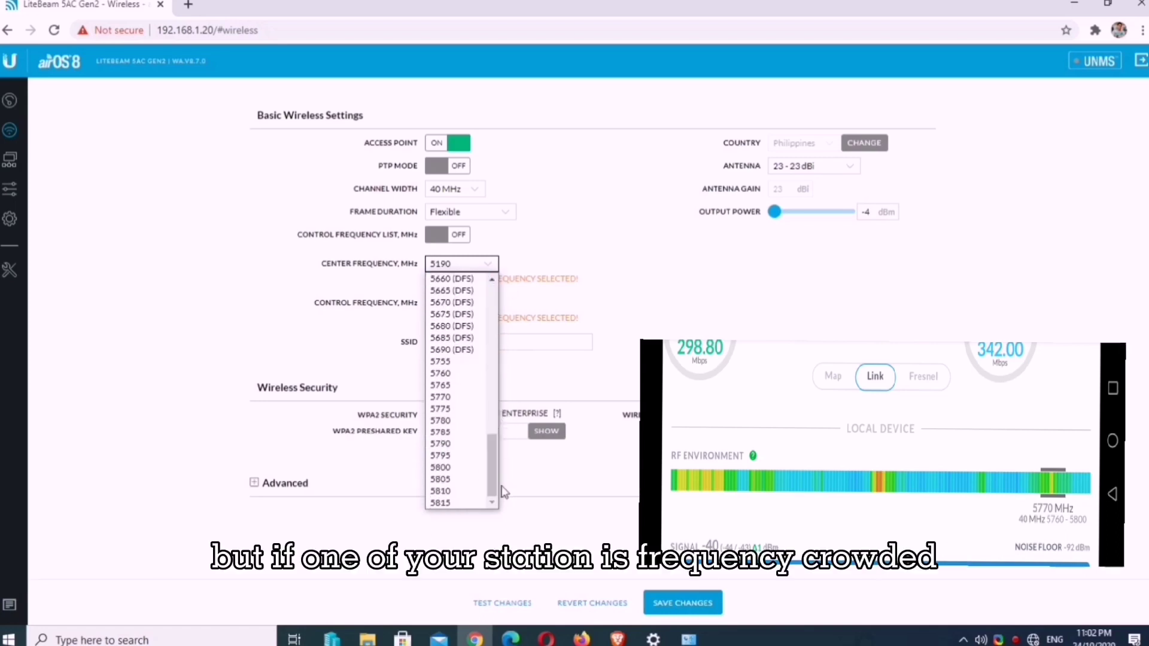
click(441, 410)
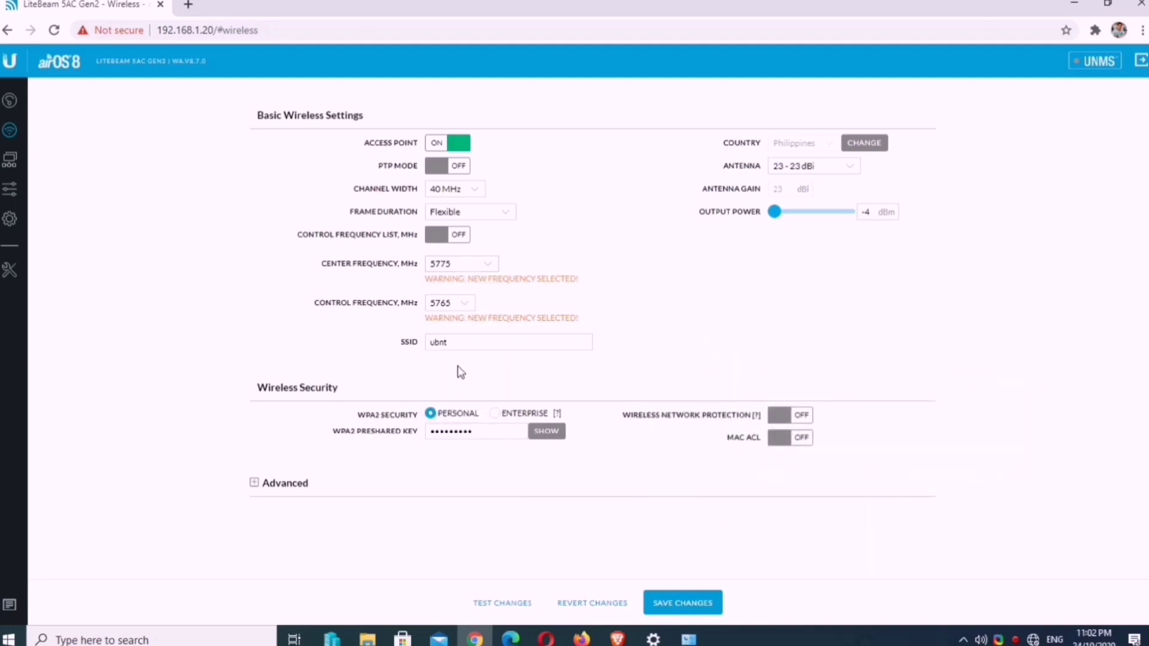
Step: Rename the SSID from ubnt to hoobasics and select the -4 output power value
drag(469, 344, 378, 345)
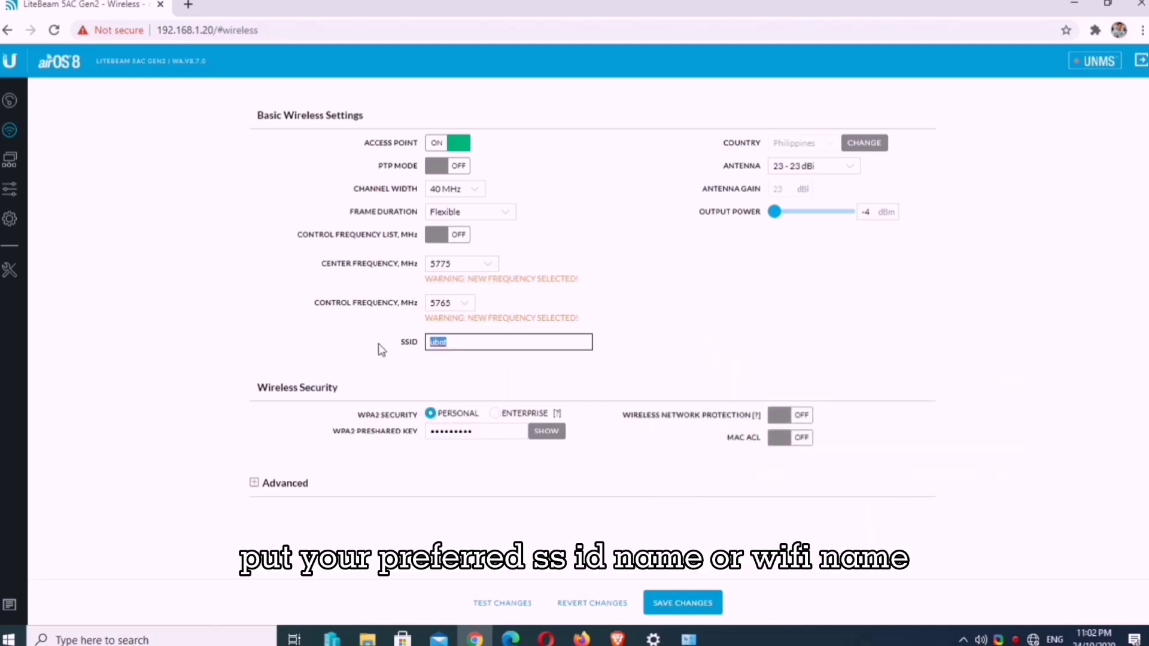
text(hoobasil)
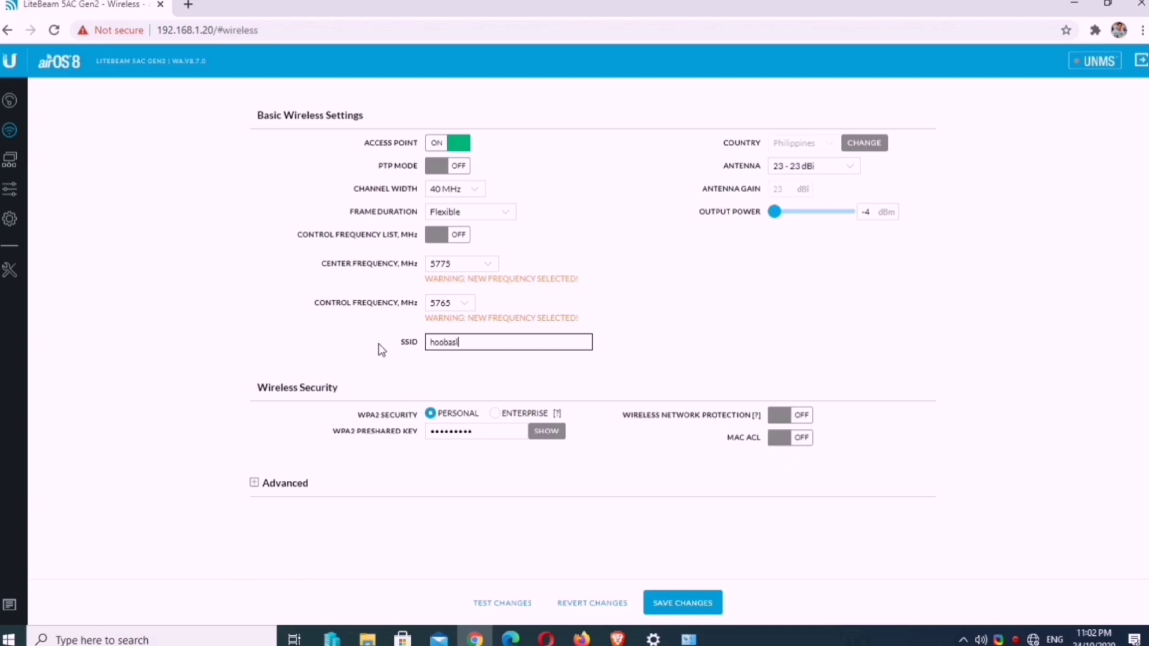
key(BackSpace)
text(cs)
click(698, 267)
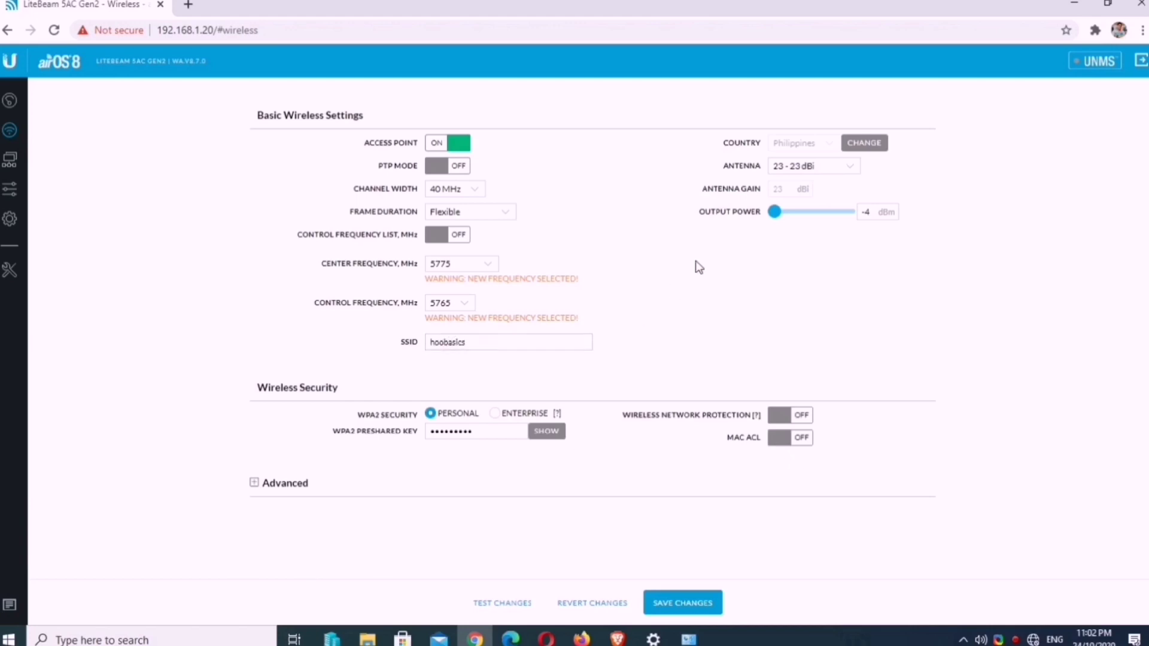
double_click(865, 213)
Step: Expand the advanced wireless settings and toggle Calculate EIRP Limit
click(255, 484)
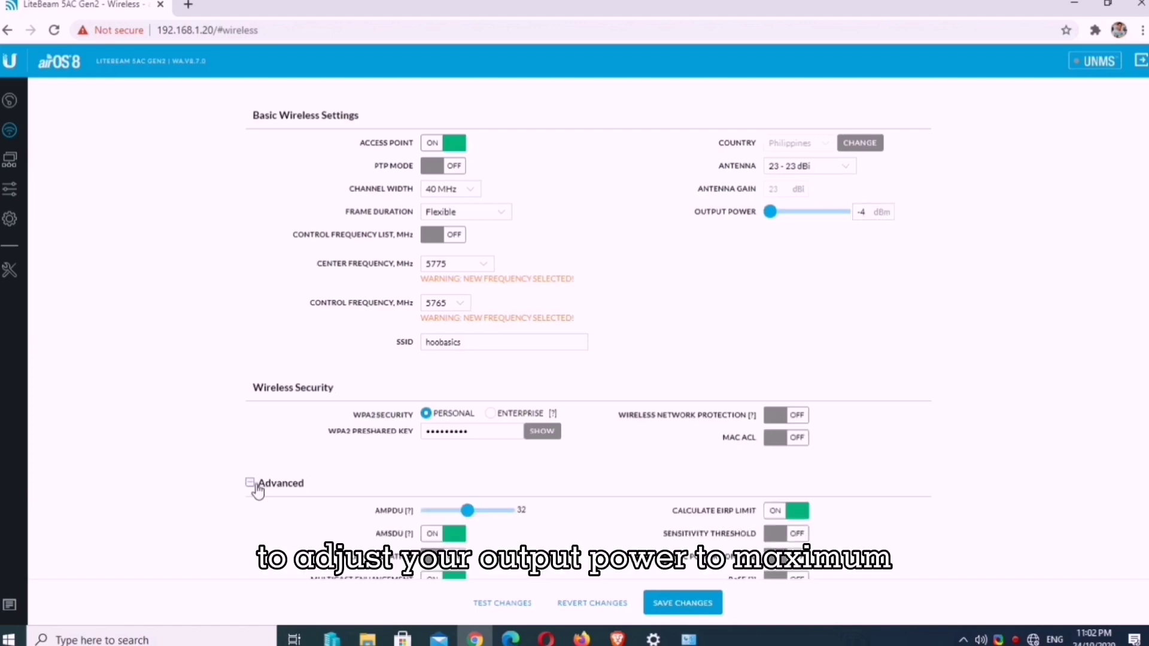
scroll(888, 505, down, 1)
scroll(888, 506, down, 2)
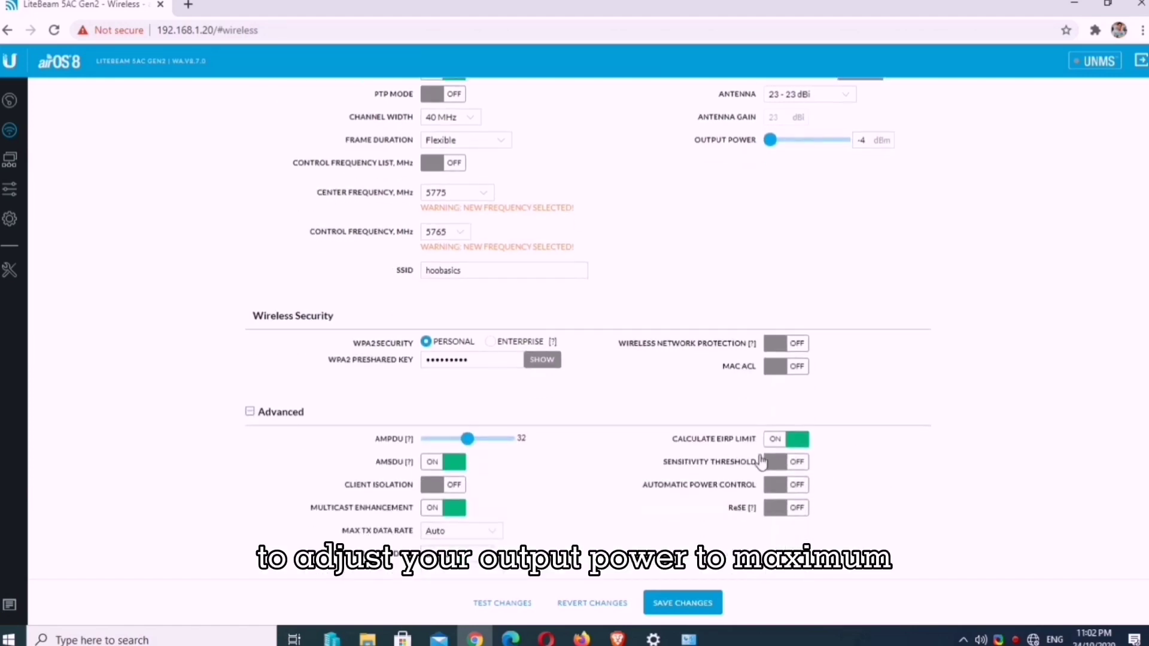
drag(671, 440, 757, 448)
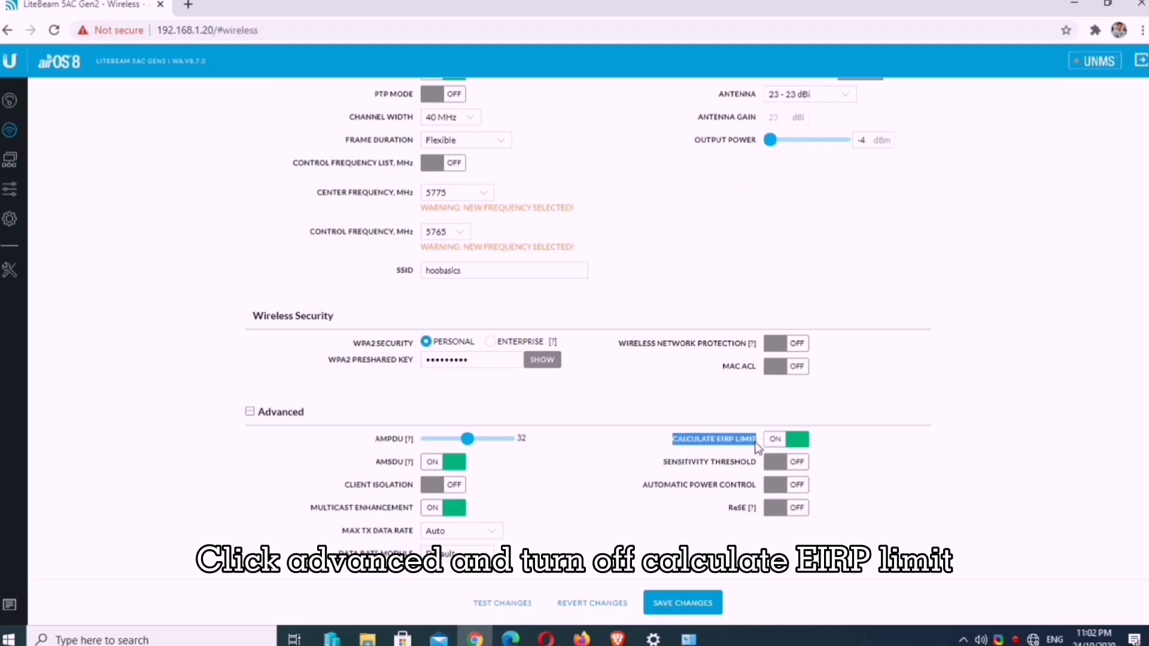
click(777, 446)
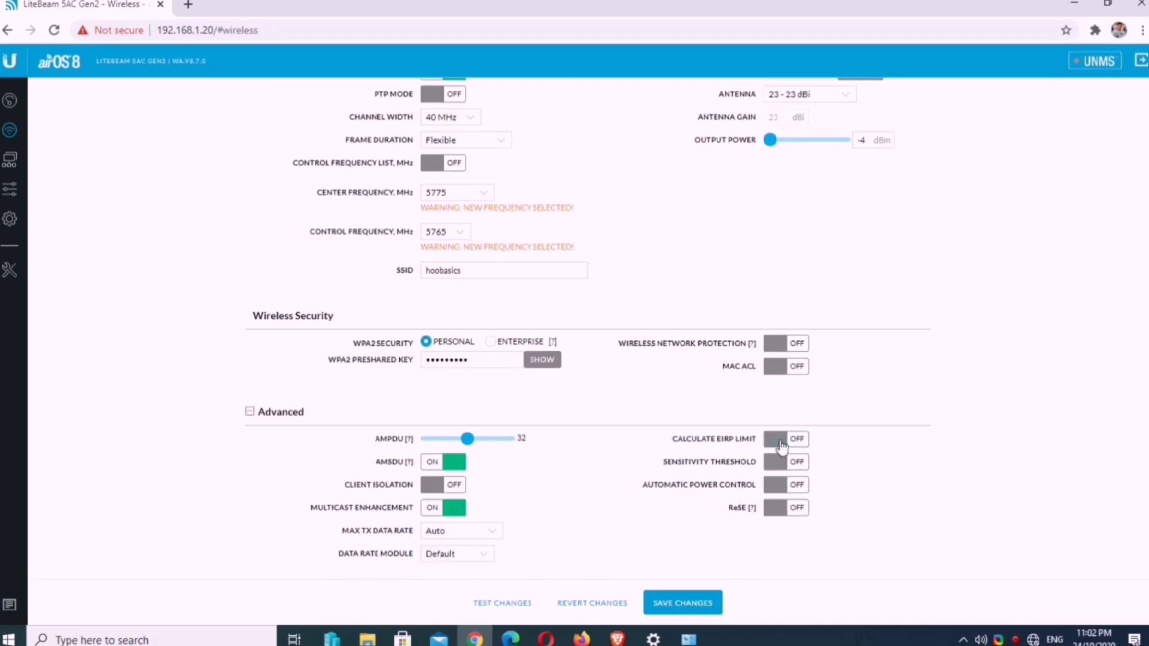
Step: Raise output power to 24 dBm with EIRP limit off, keeping the 23 - 23 dBi antenna
scroll(957, 413, up, 2)
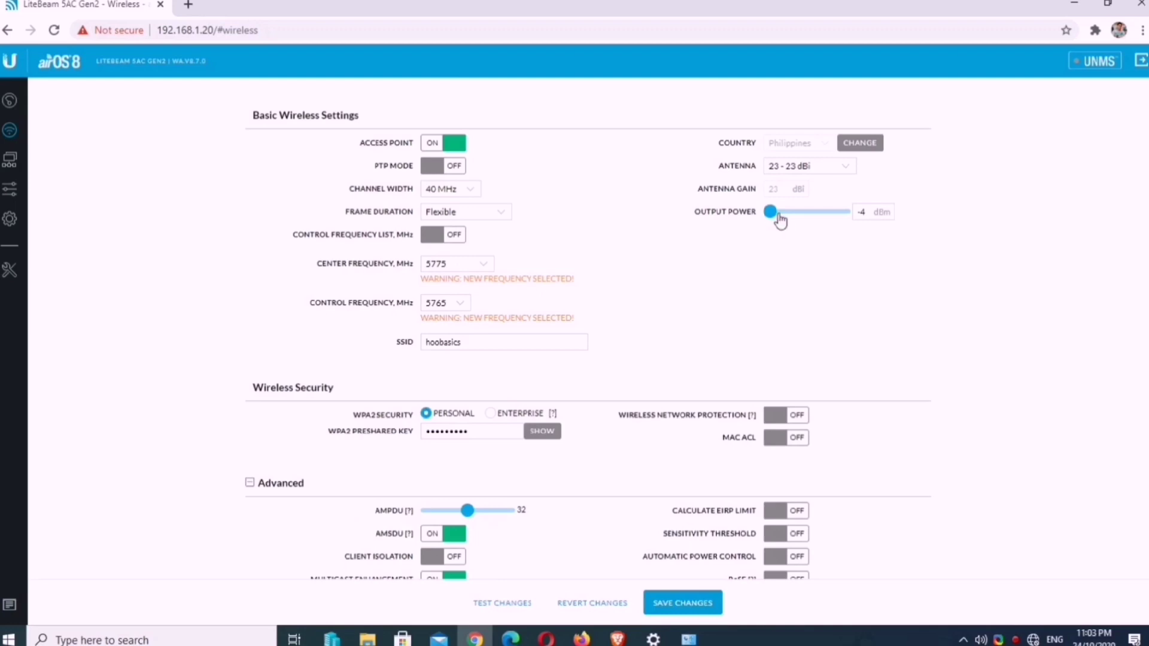
mouse_move(778, 213)
mouse_down()
mouse_move(850, 216)
mouse_move(770, 214)
mouse_up()
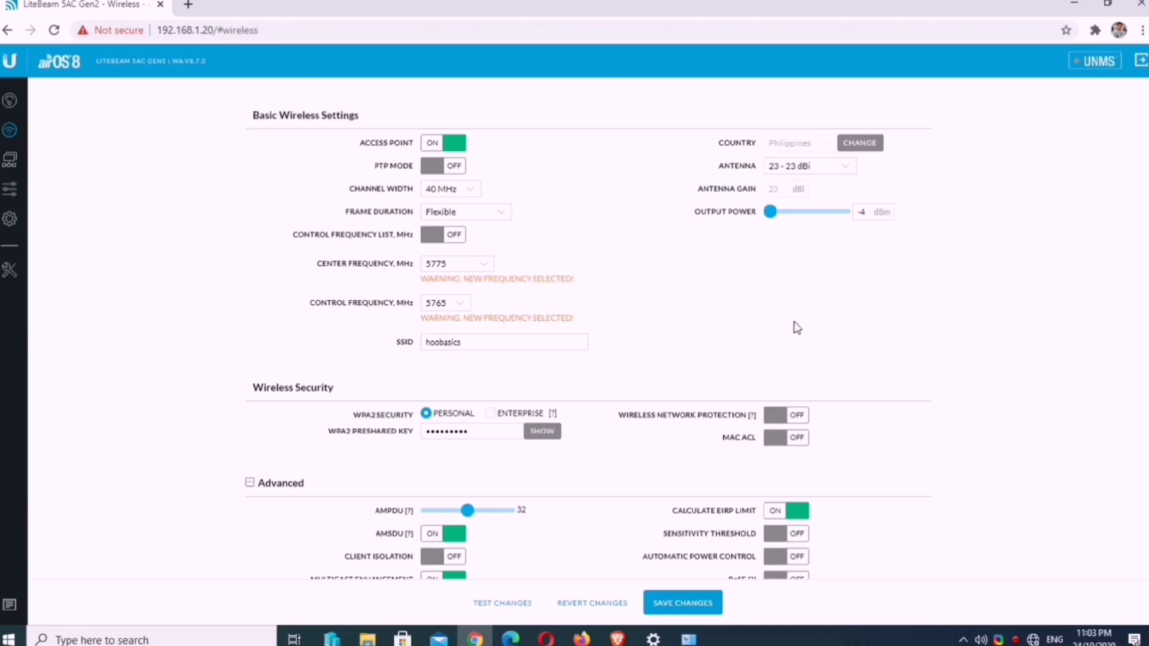
drag(770, 213, 846, 214)
click(859, 212)
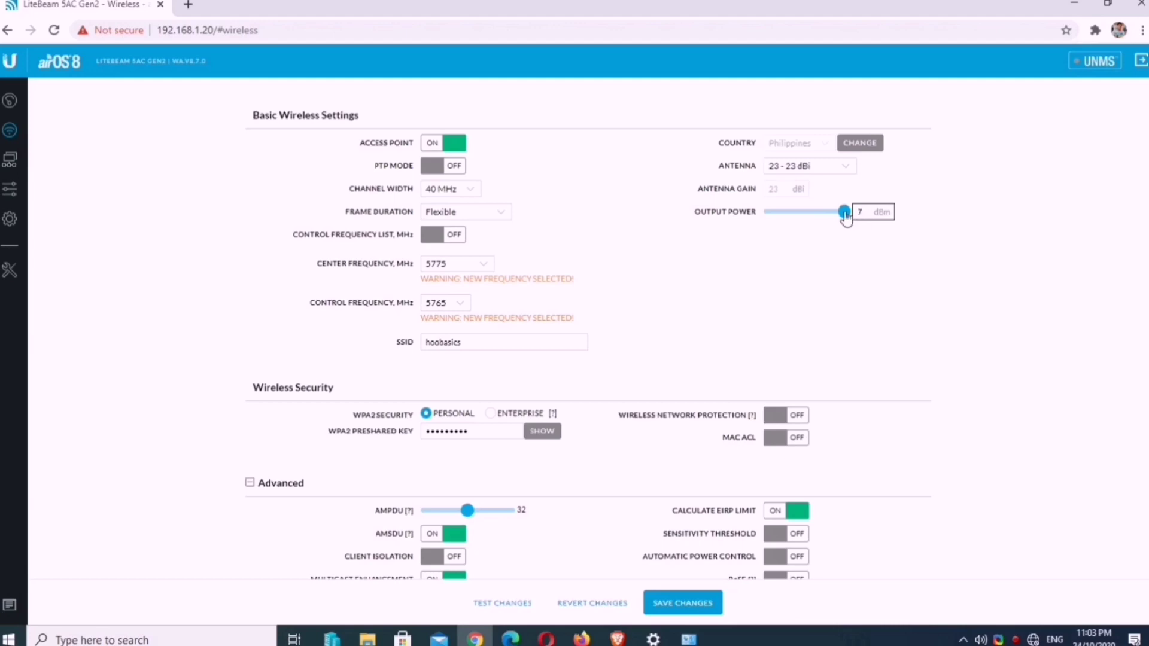
click(787, 514)
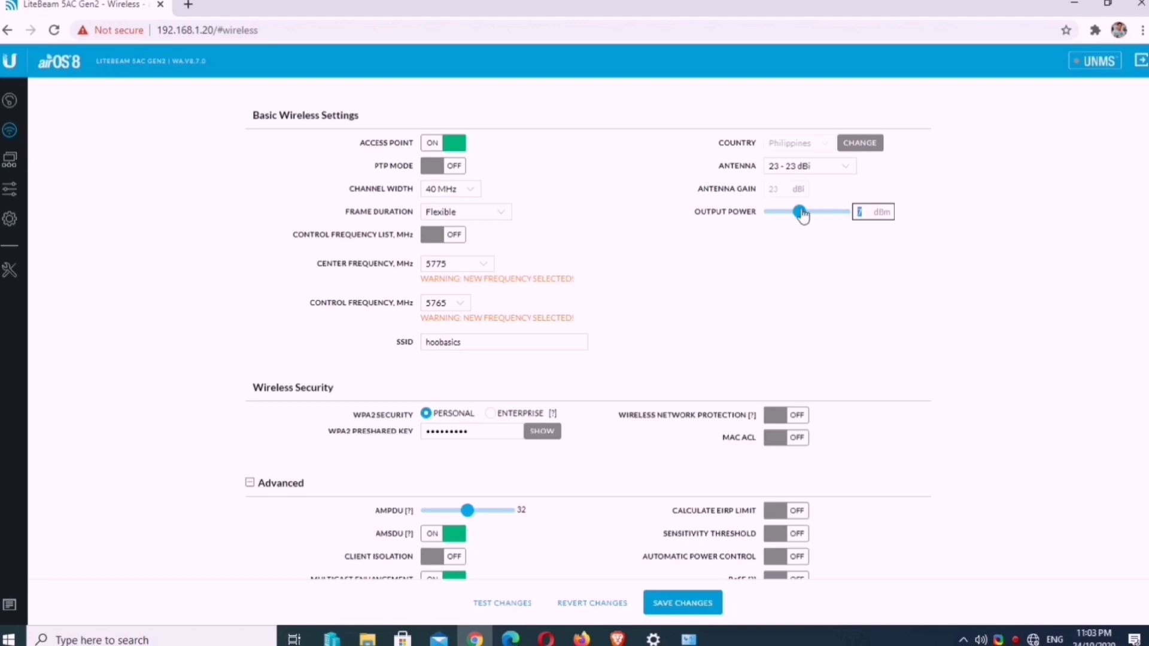
drag(799, 212, 845, 215)
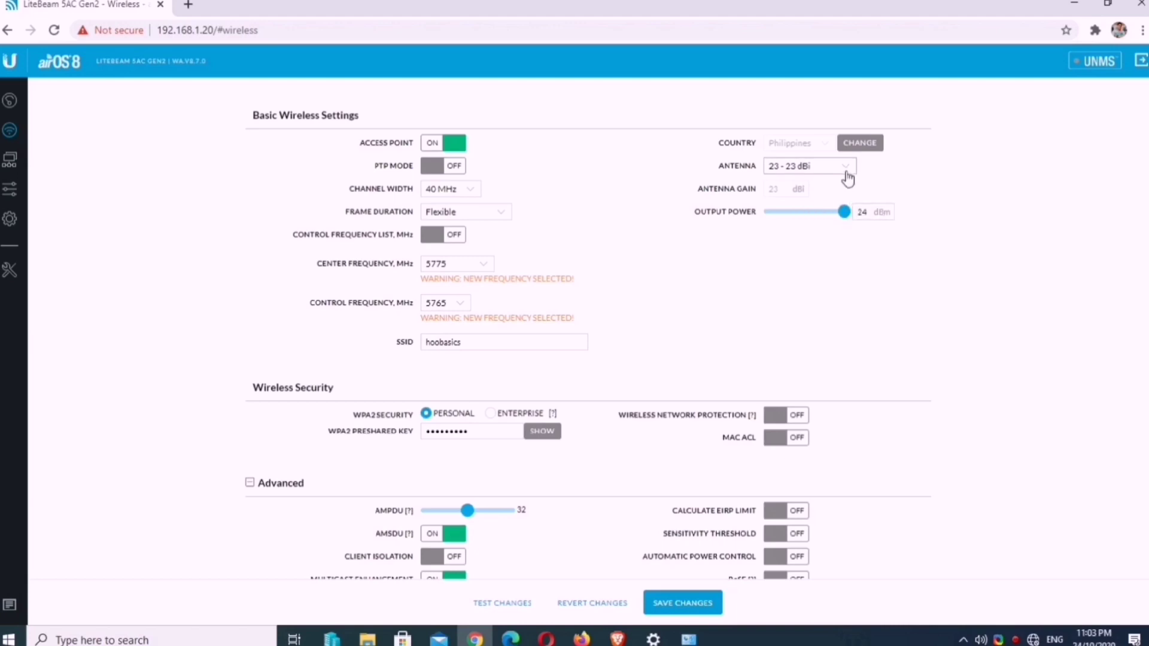
click(789, 167)
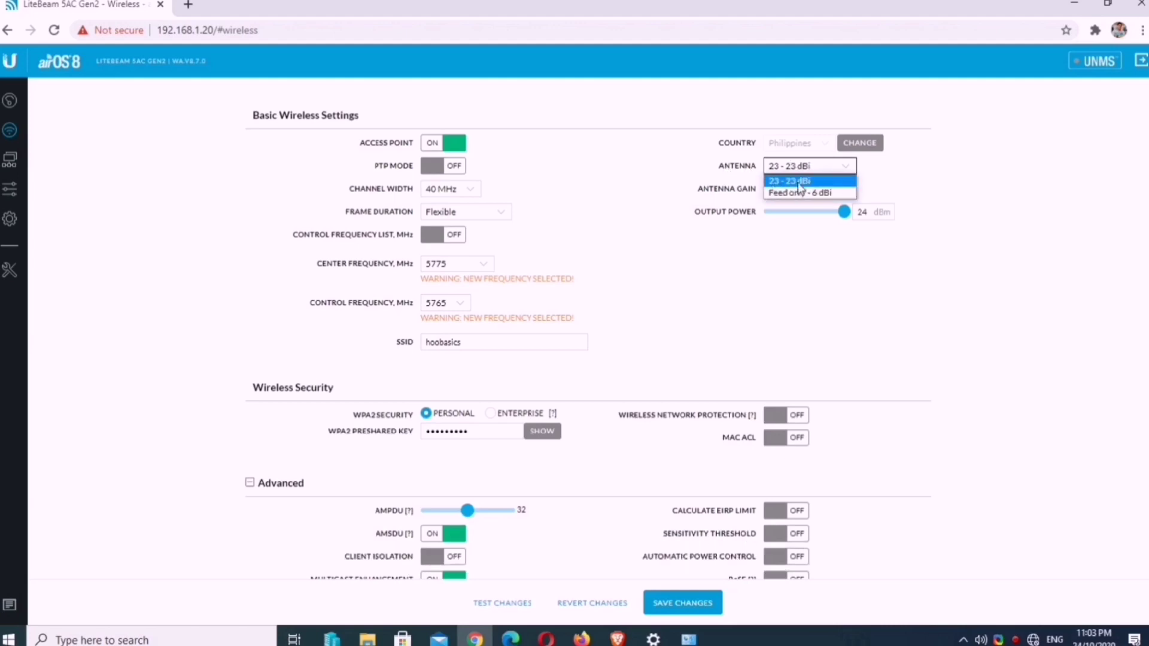
click(799, 182)
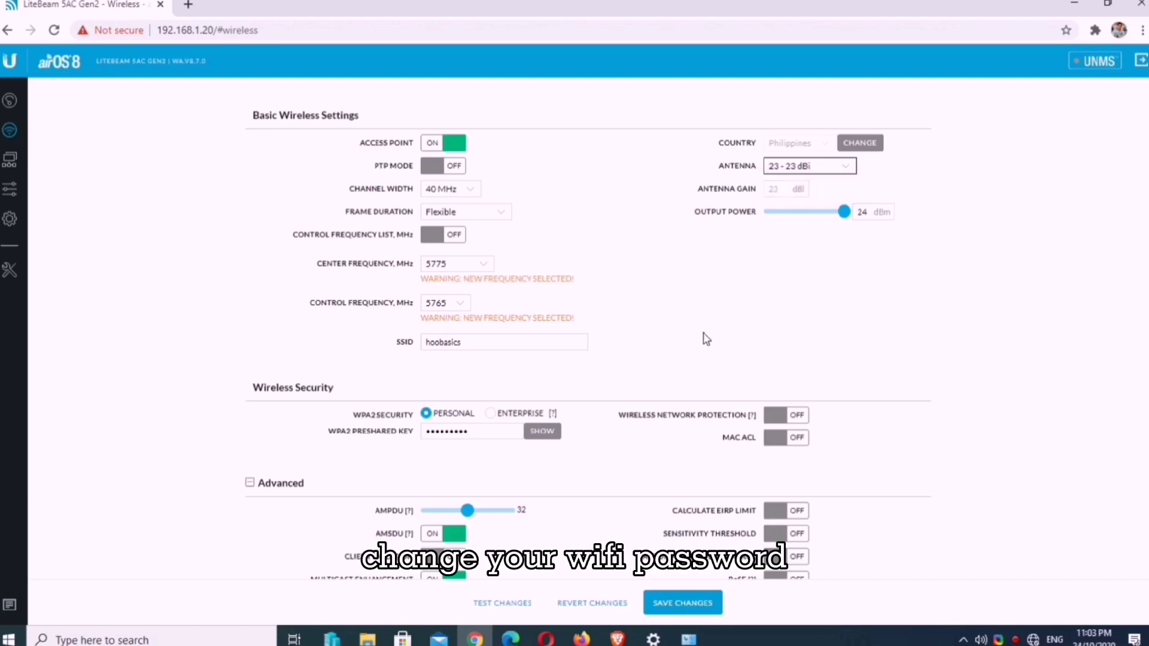
Step: Reveal and delete the old WPA2 preshared key, then enter the new Wi-Fi password
scroll(697, 343, down, 2)
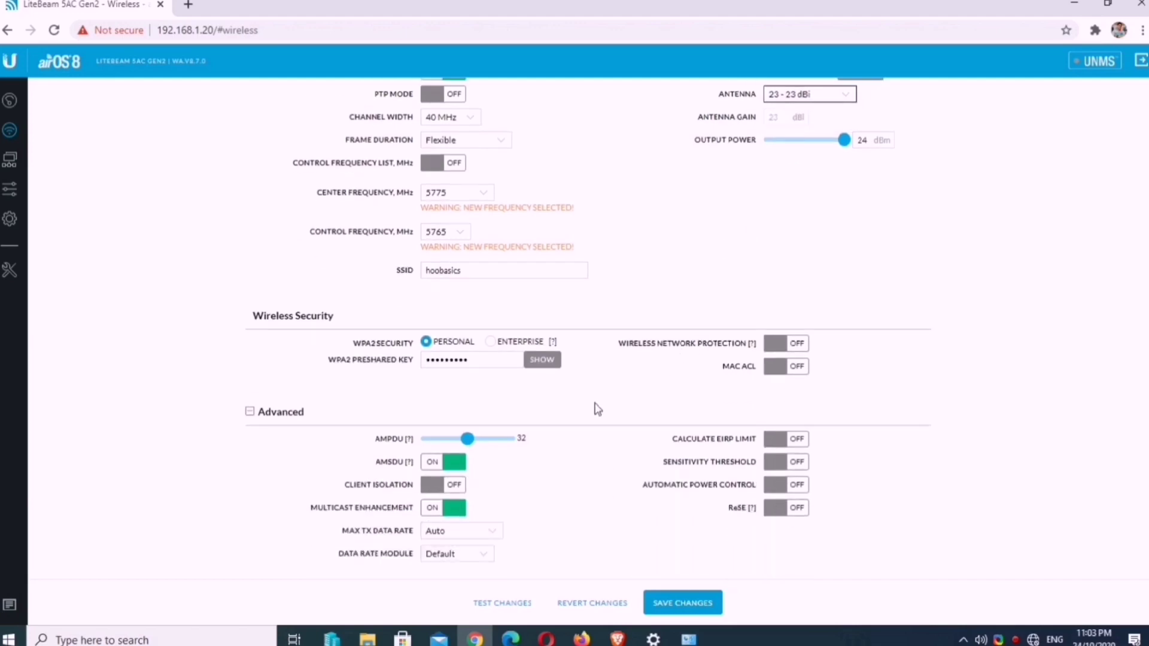
click(545, 361)
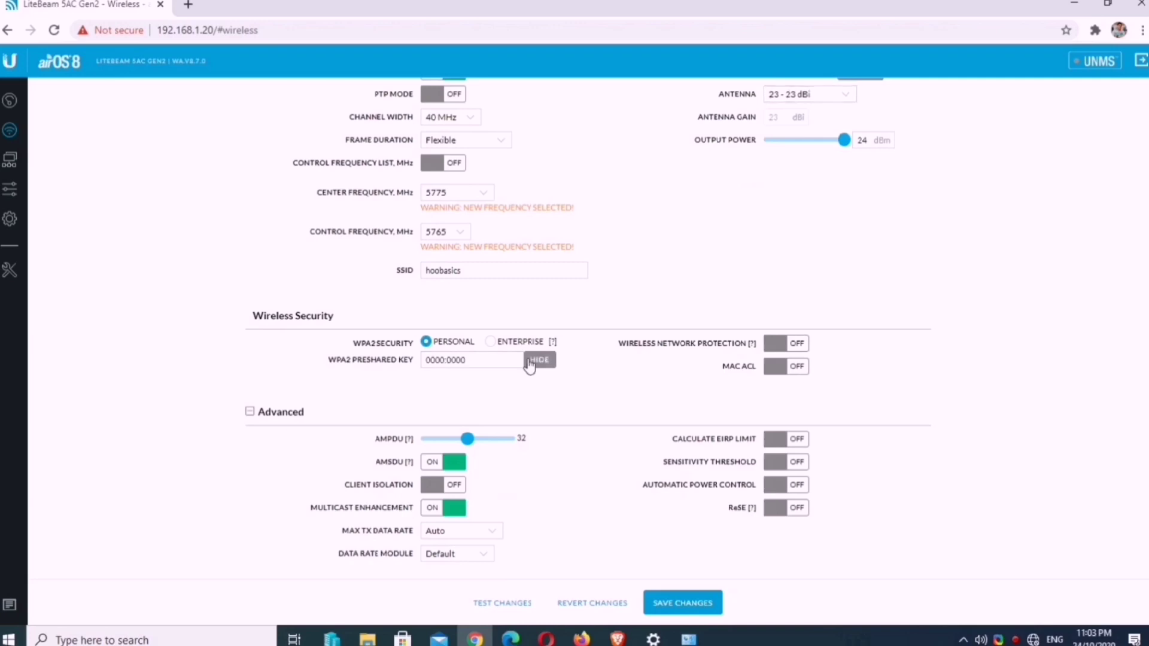
click(477, 359)
drag(467, 360, 404, 364)
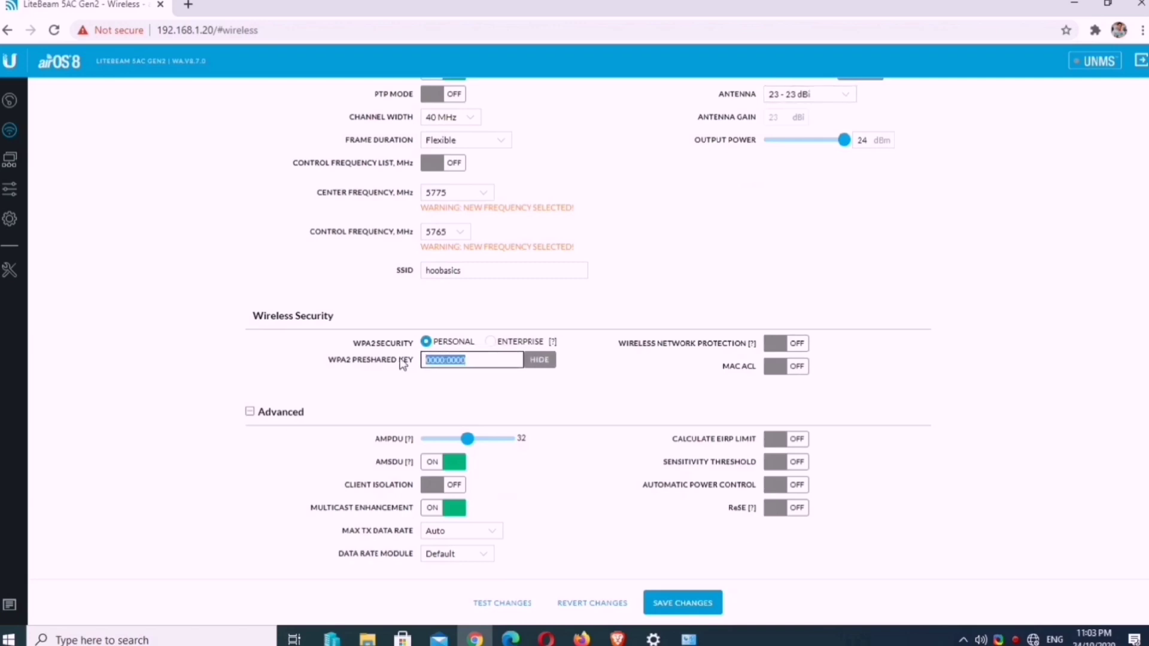
click(477, 357)
drag(495, 358, 405, 364)
key(BackSpace)
drag(345, 486, 411, 491)
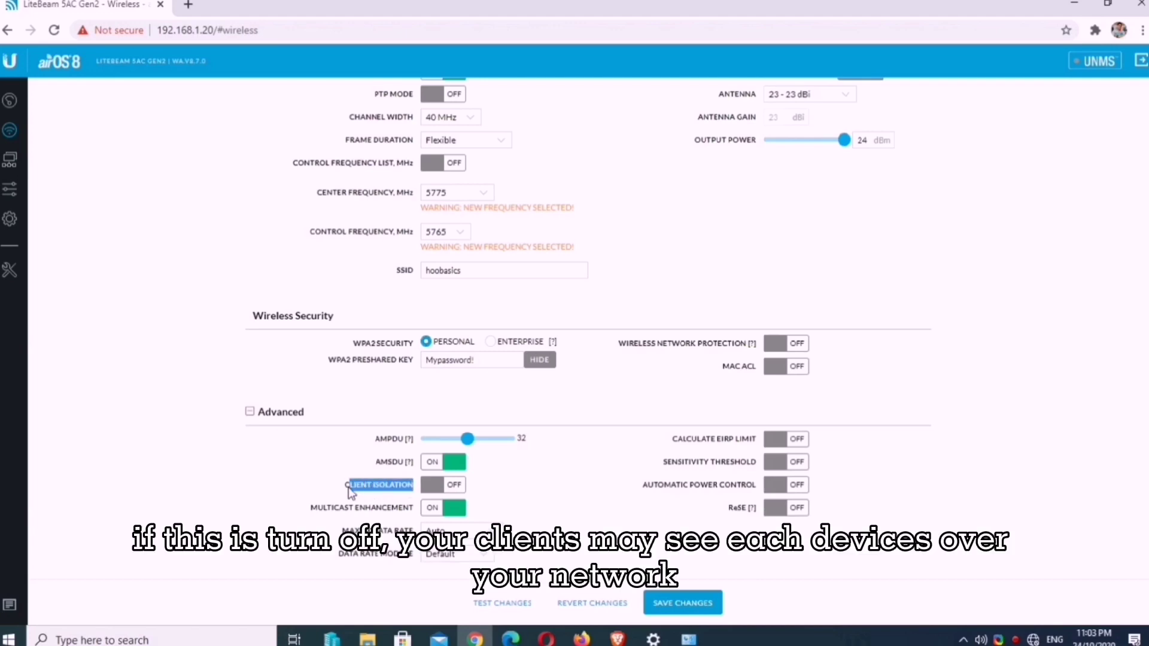
Step: Enable Client Isolation and save the wireless settings to the device
click(435, 494)
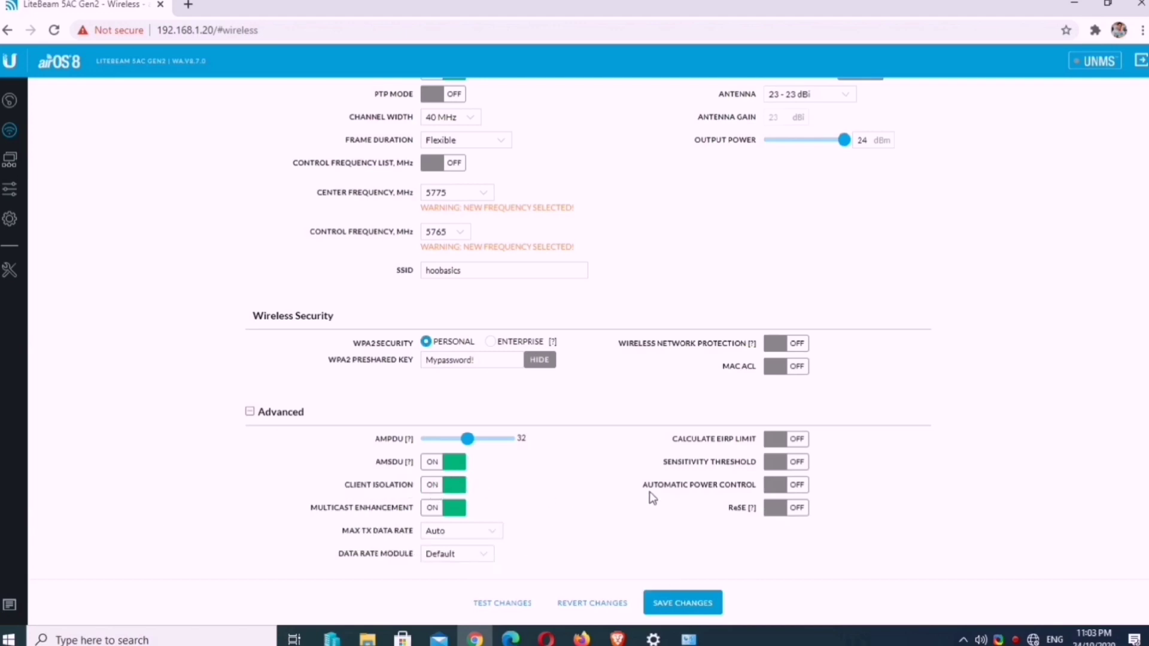
click(687, 606)
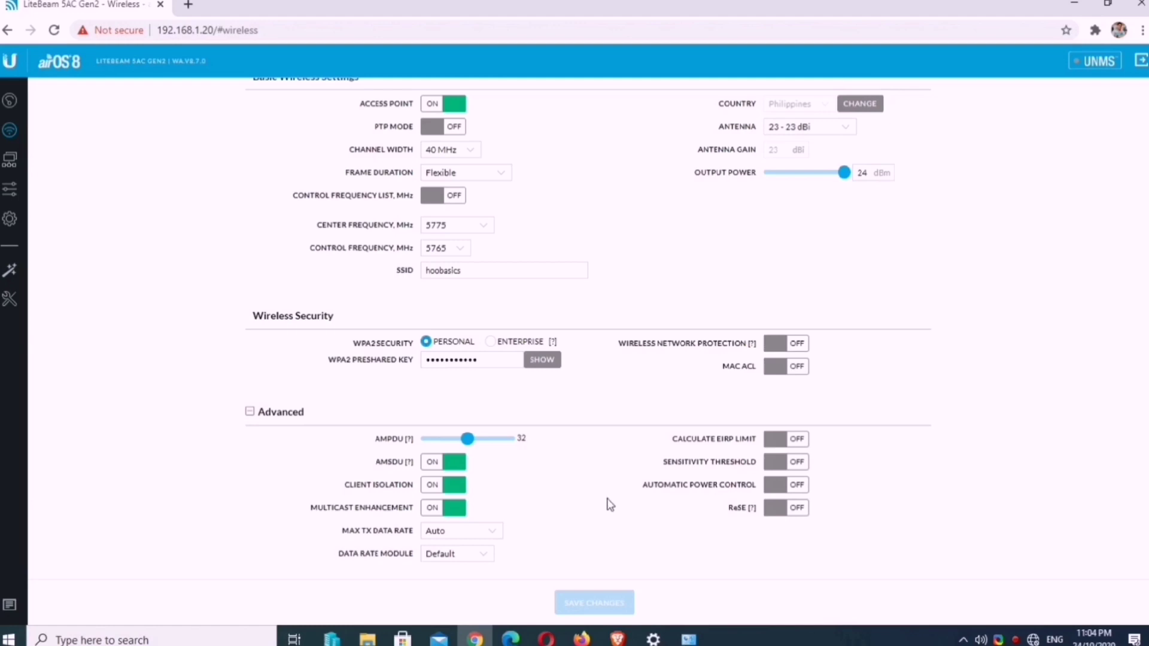
scroll(609, 504, up, 1)
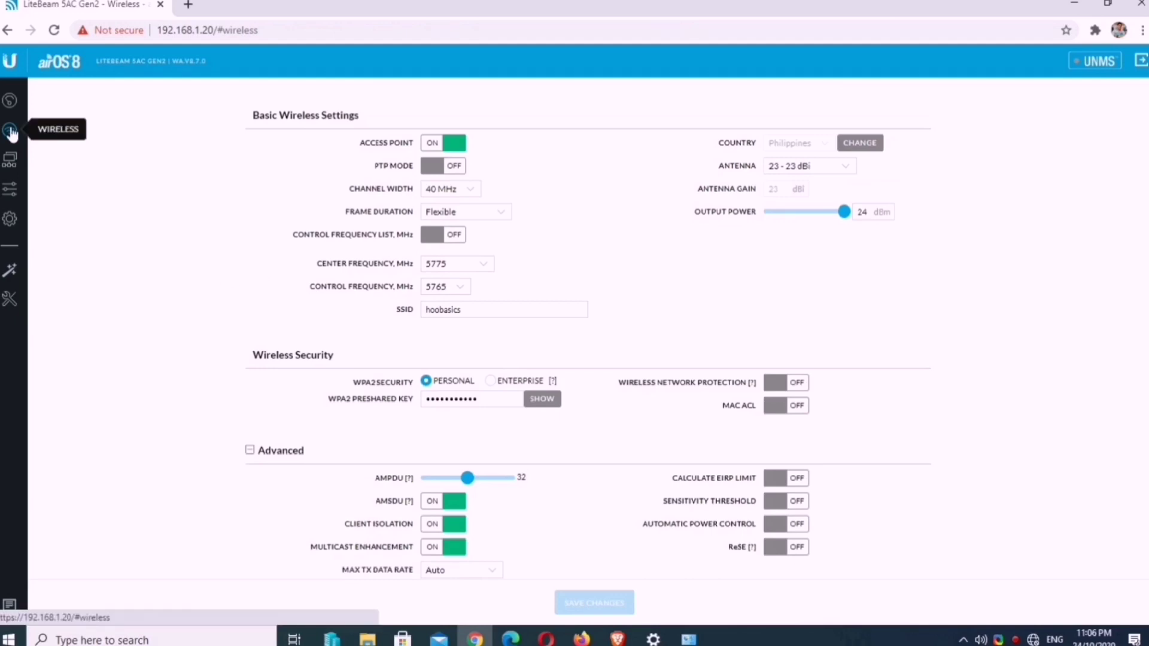
Step: On the Network page, keep Bridge network mode and set Configuration Mode to Advanced
click(8, 159)
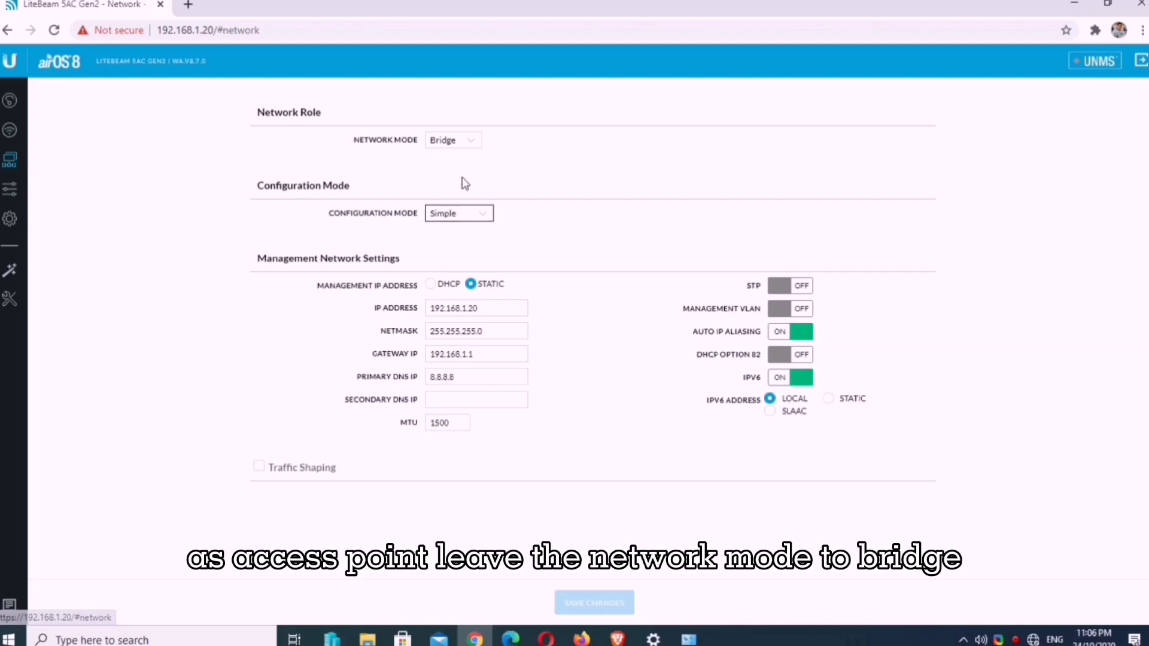
click(453, 140)
click(446, 157)
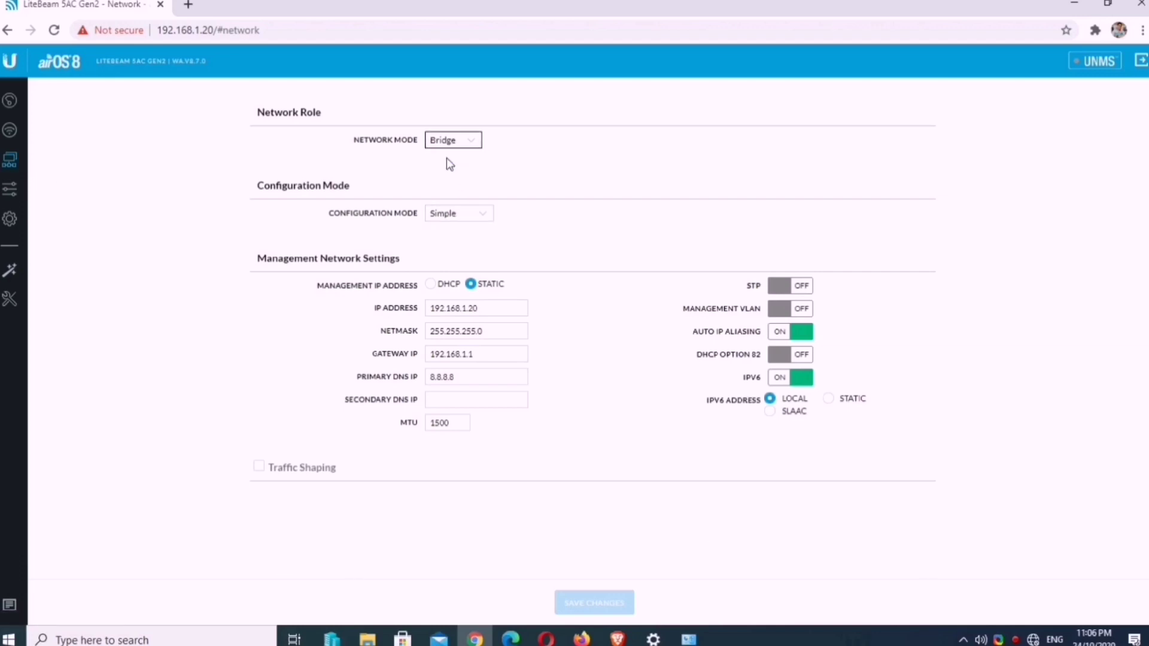
click(481, 215)
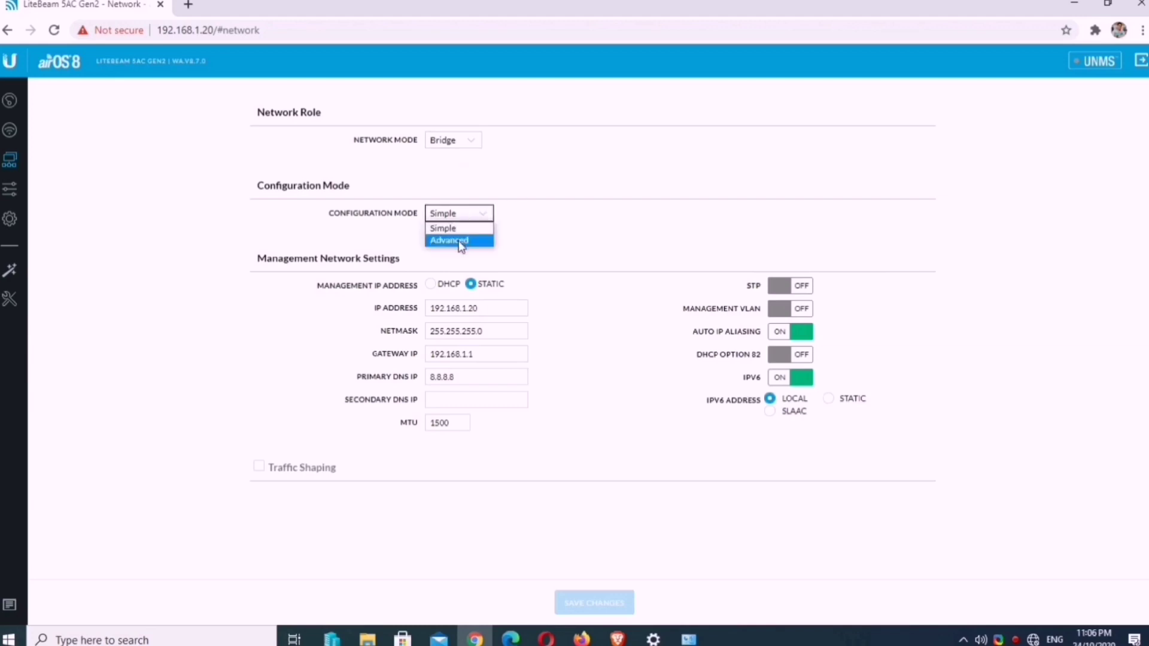
click(450, 240)
scroll(584, 287, down, 2)
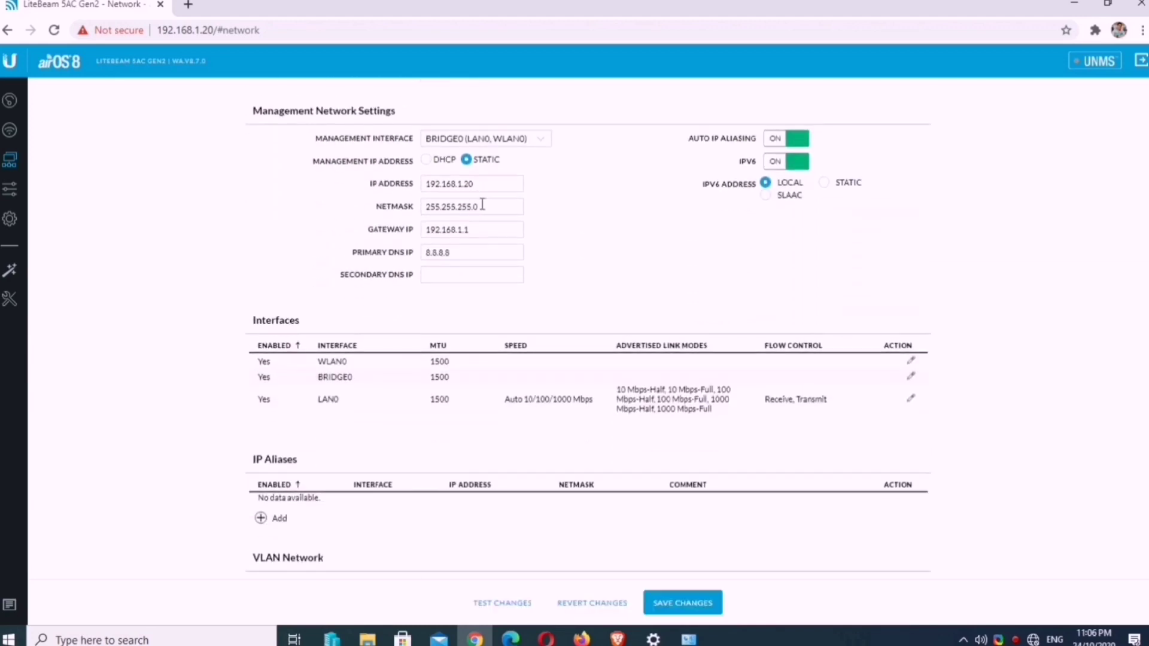
Step: Set static management IP 192.168.2.250 with gateway 192.168.2.1 and save the changes
click(426, 161)
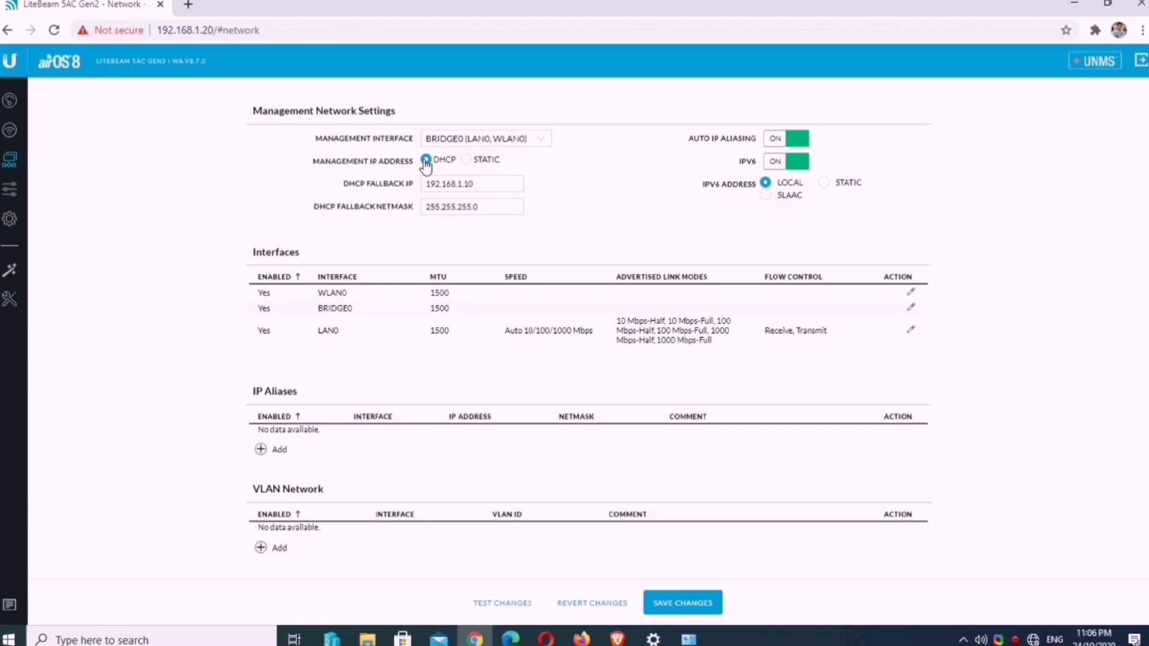
click(477, 183)
click(468, 160)
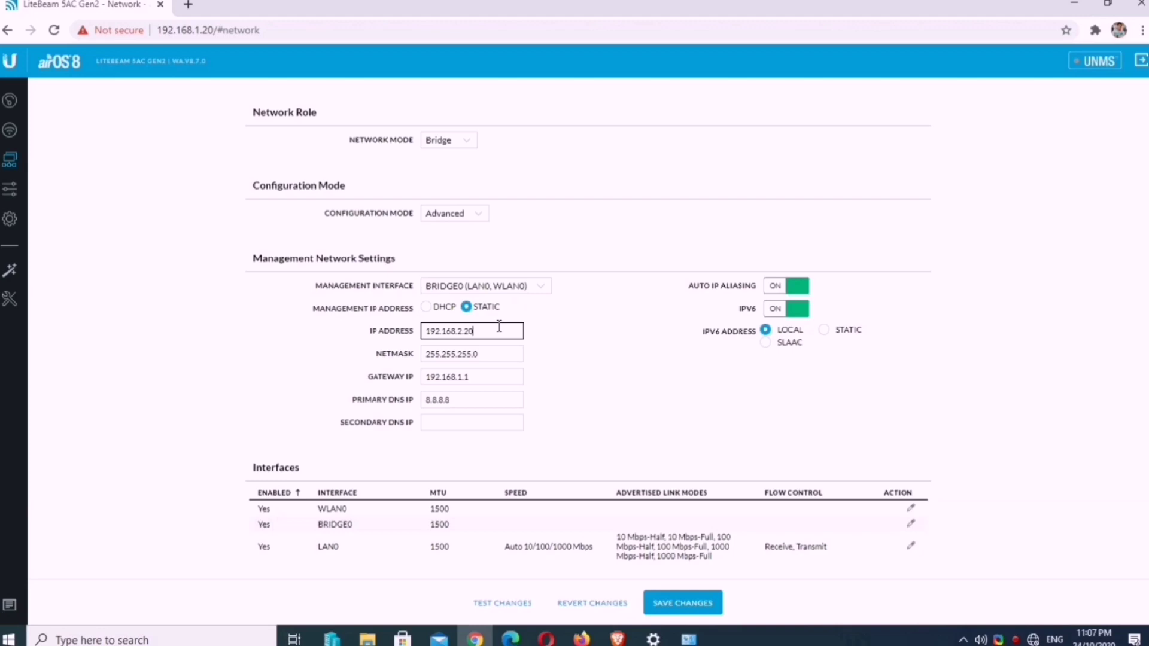
click(580, 337)
click(469, 378)
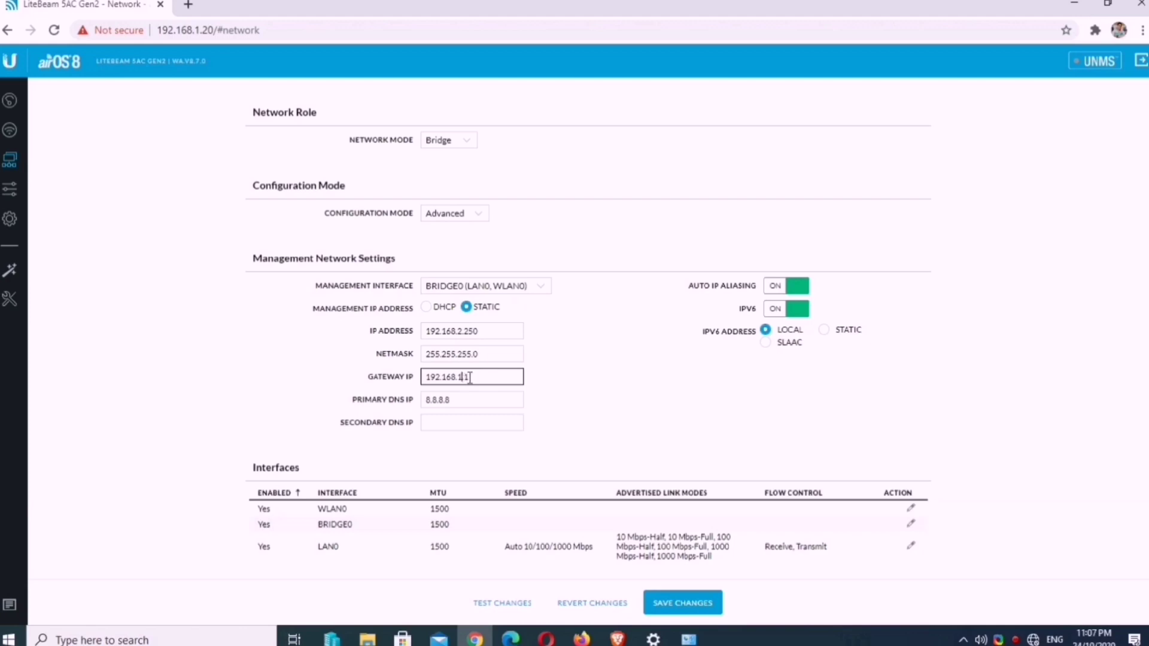
click(544, 371)
scroll(557, 385, down, 3)
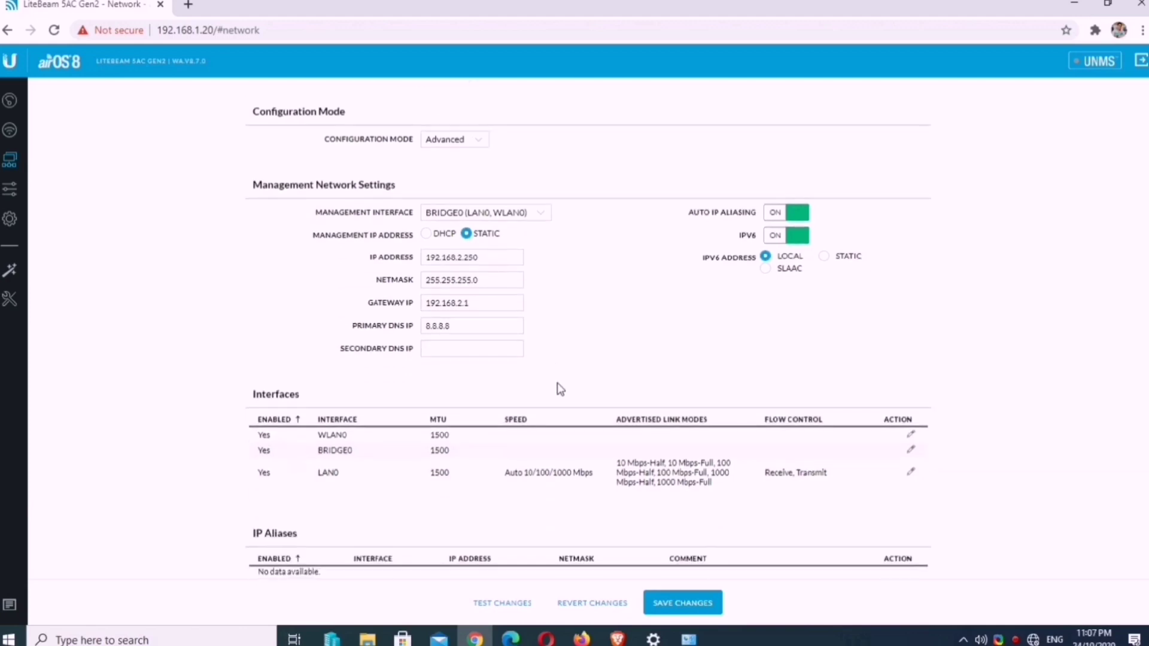
click(668, 609)
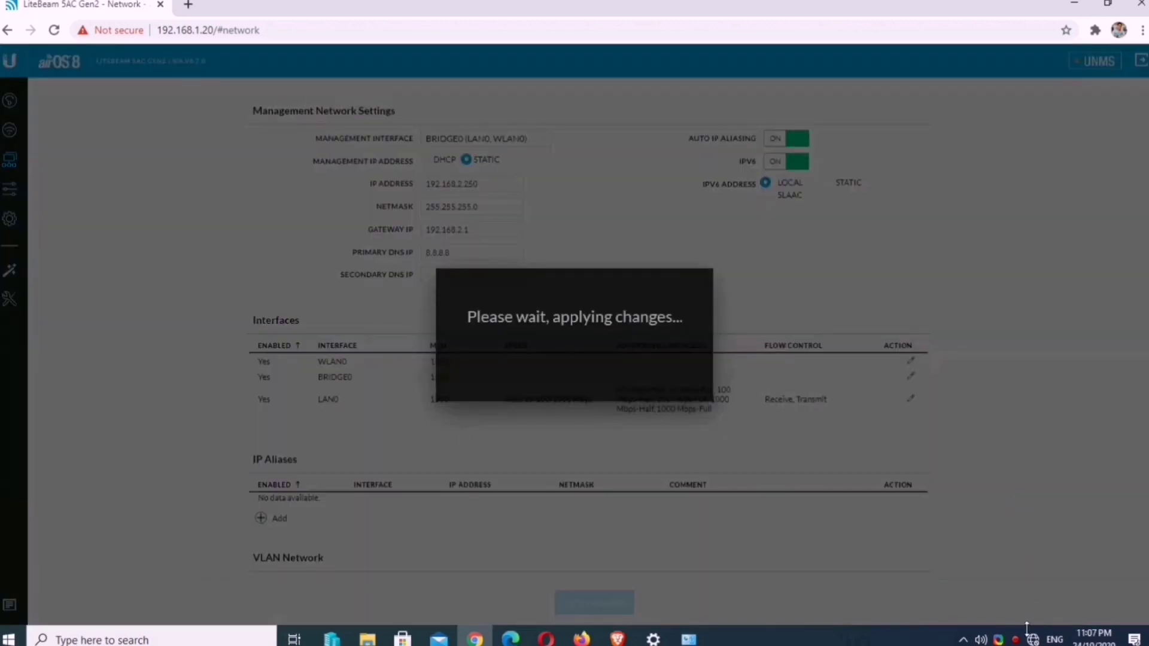
Step: Confirm the vEthernet (internal) adapter keeps IPv4 192.168.2.2 with mask 255.255.255.0, then return to Chrome
right_click(1032, 639)
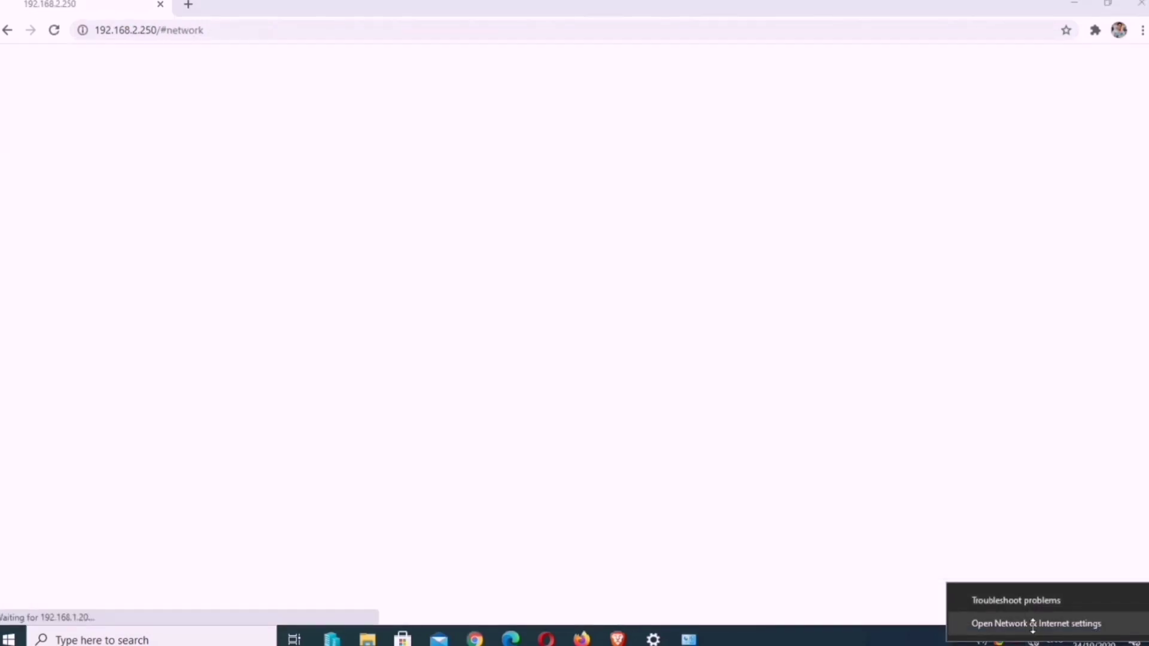
click(1033, 624)
click(396, 371)
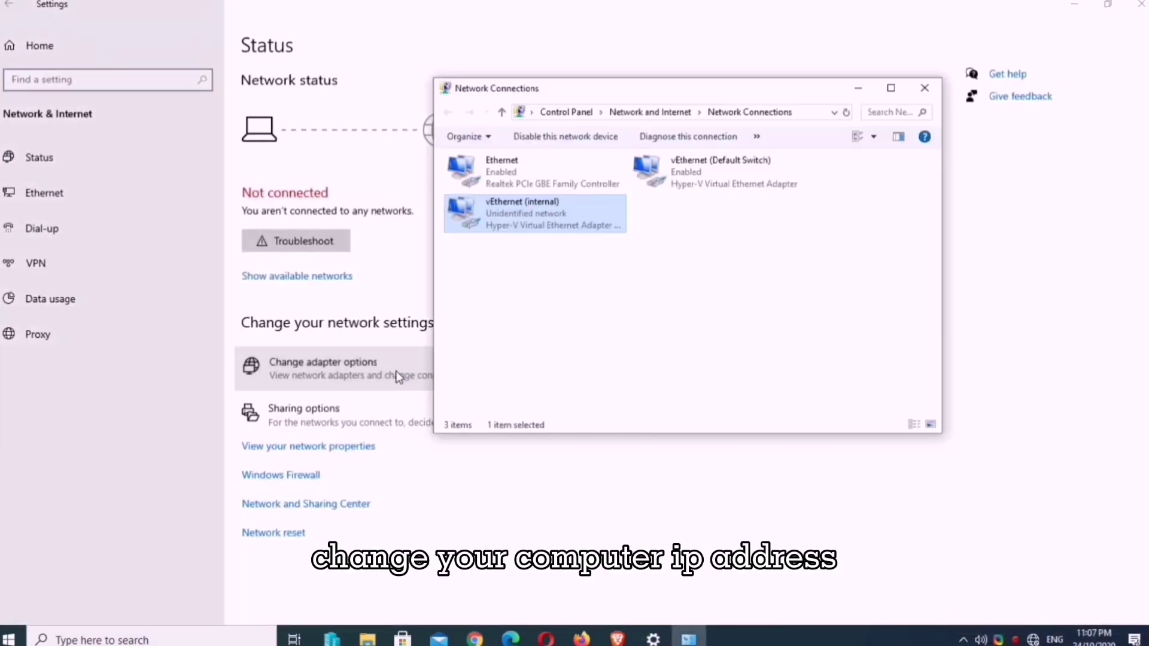
double_click(563, 213)
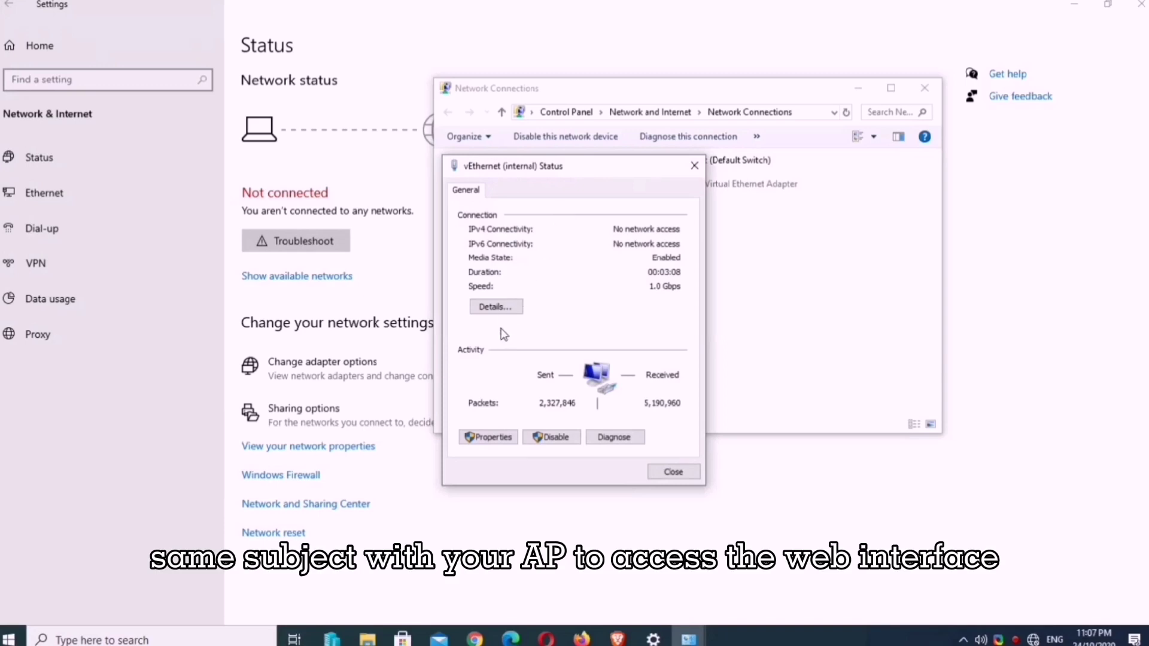
click(501, 437)
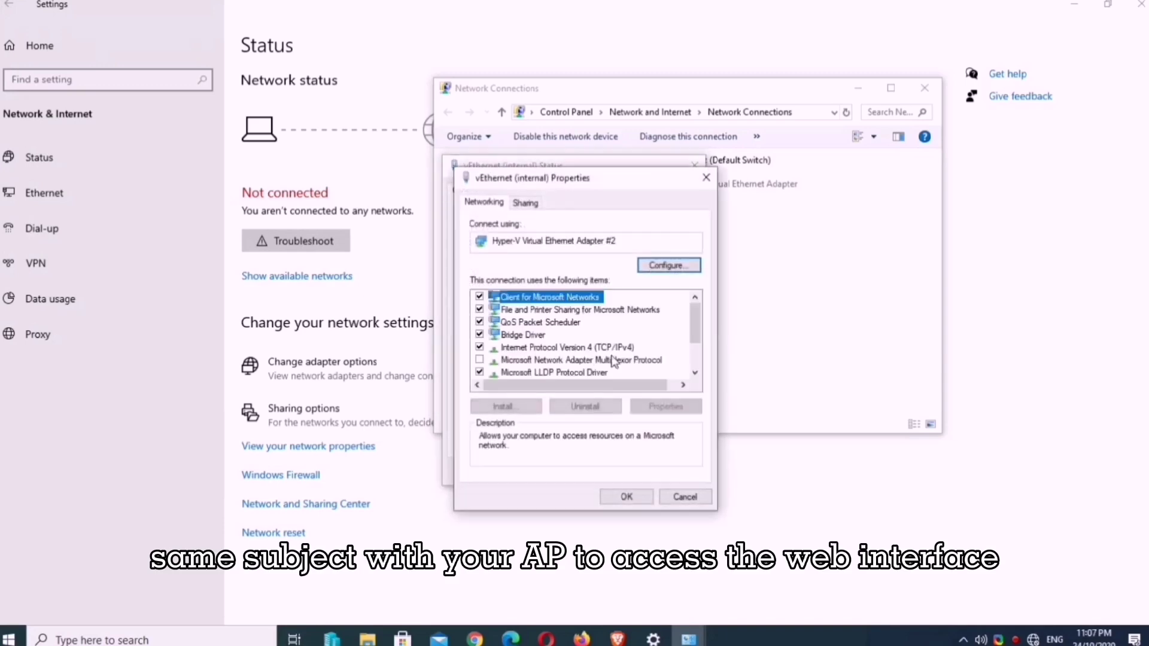
double_click(622, 347)
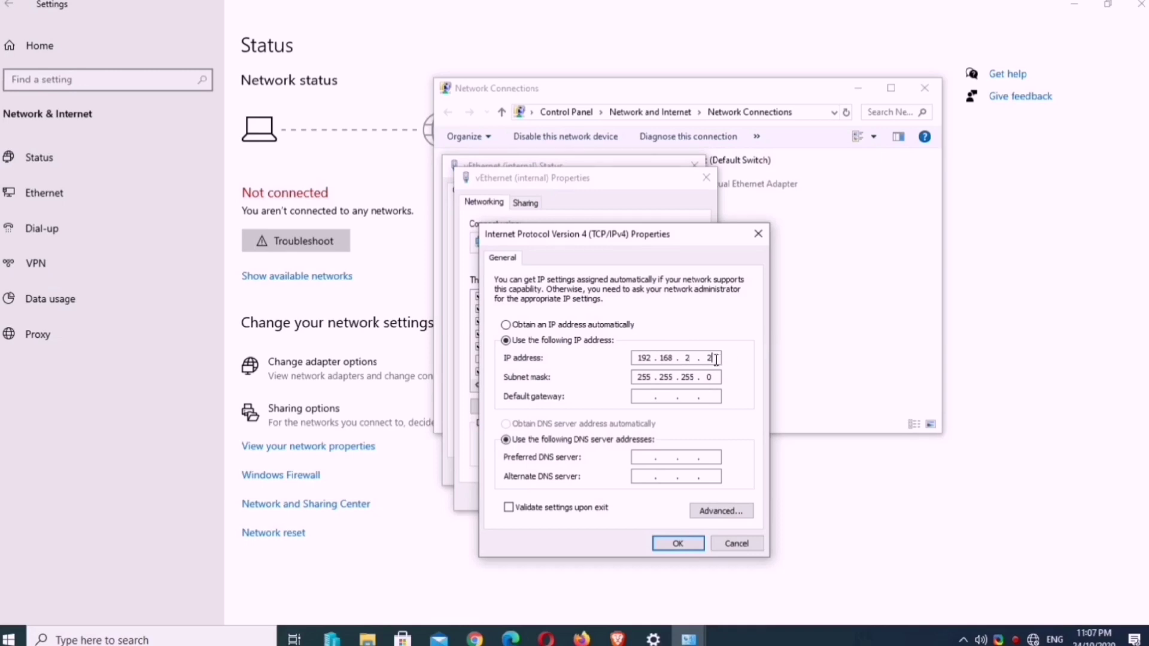
click(678, 543)
click(624, 496)
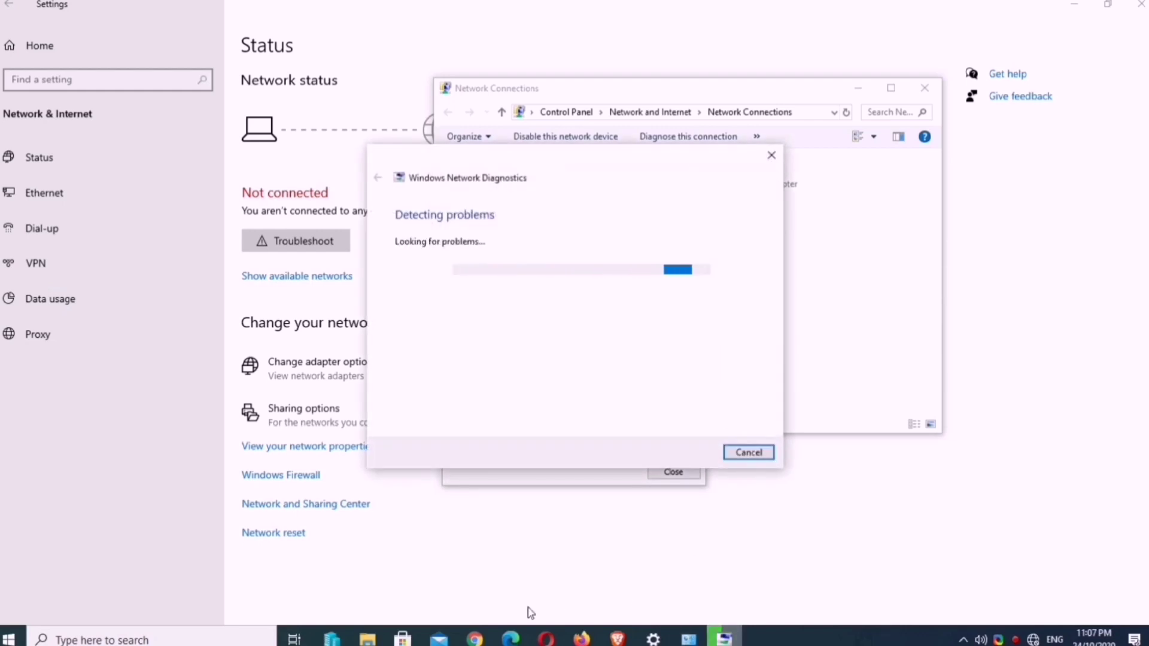
click(476, 637)
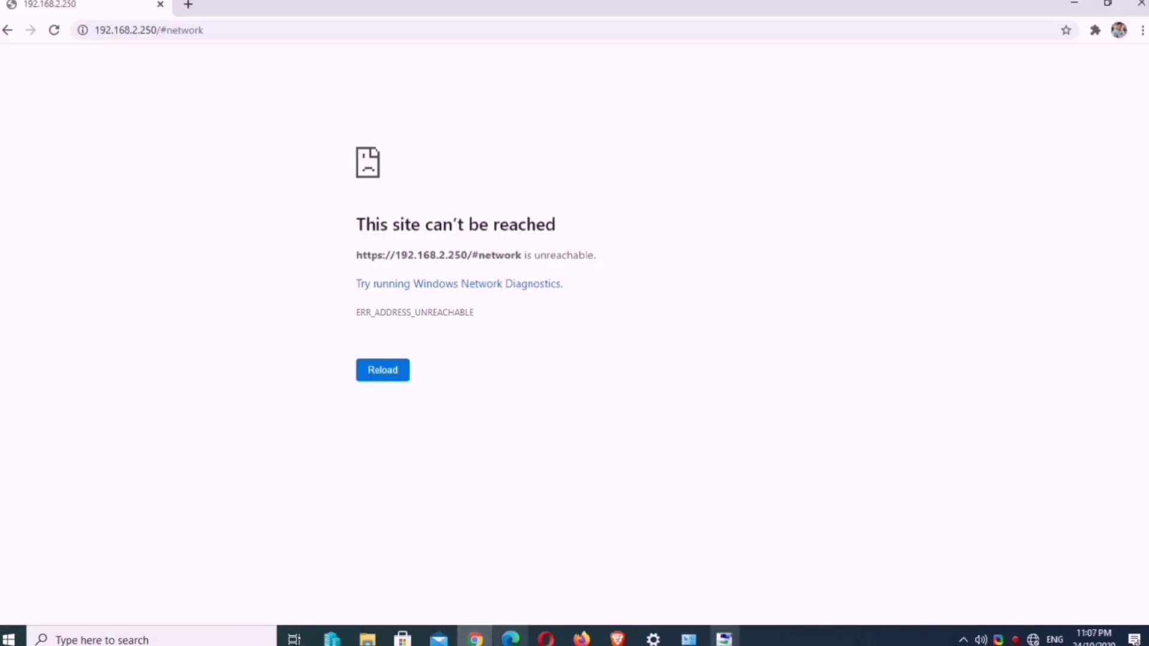
Step: Reload 192.168.2.250 and proceed past the certificate warning
click(248, 29)
key(Return)
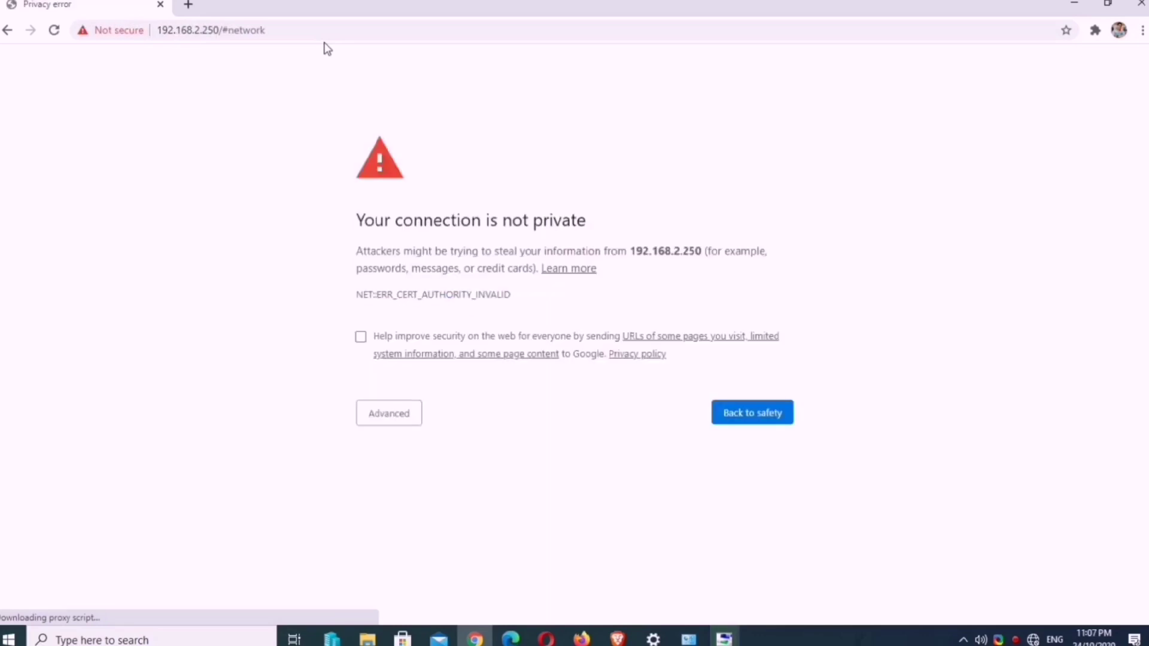
click(386, 422)
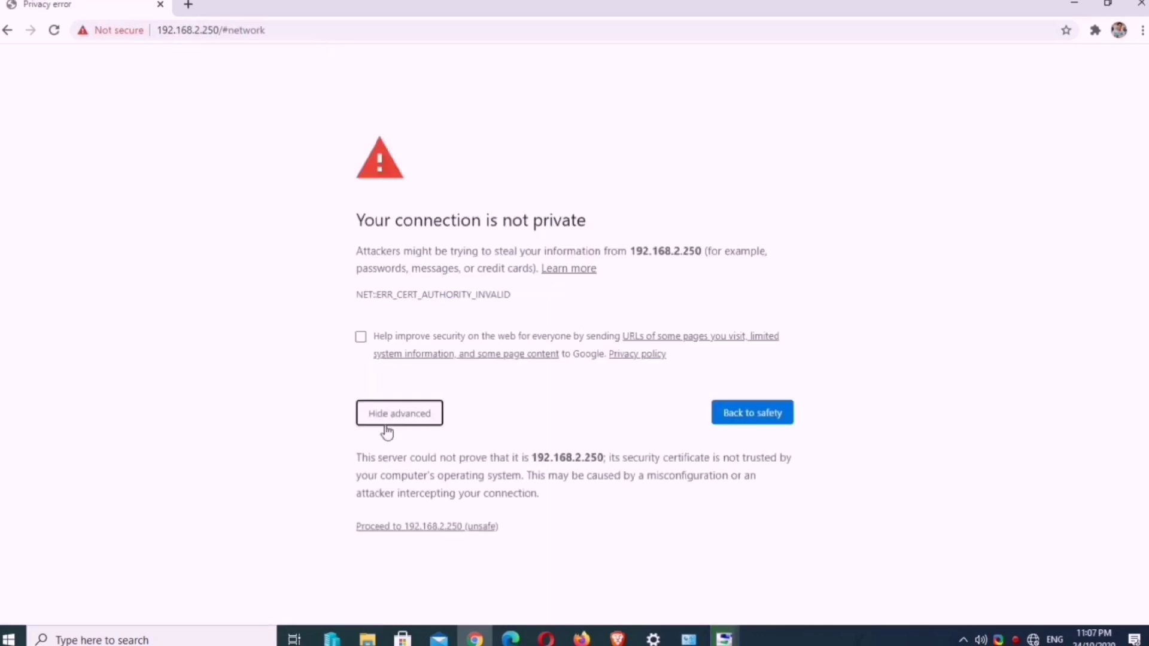
click(428, 527)
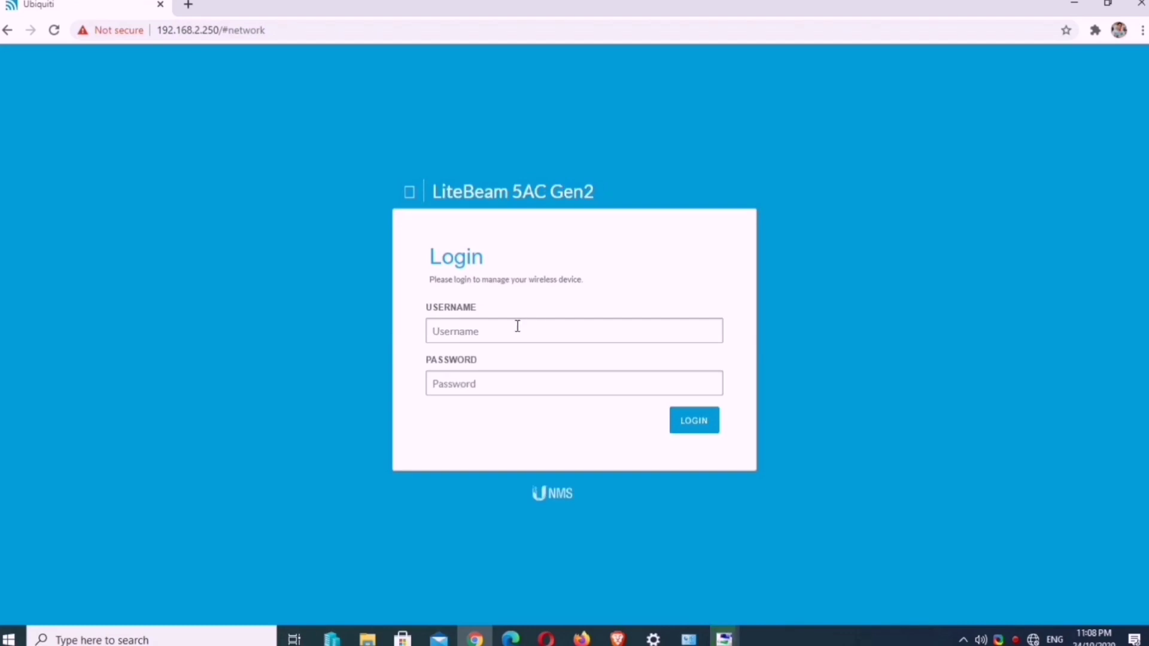
Step: Log in to airOS with the device username and password
click(517, 327)
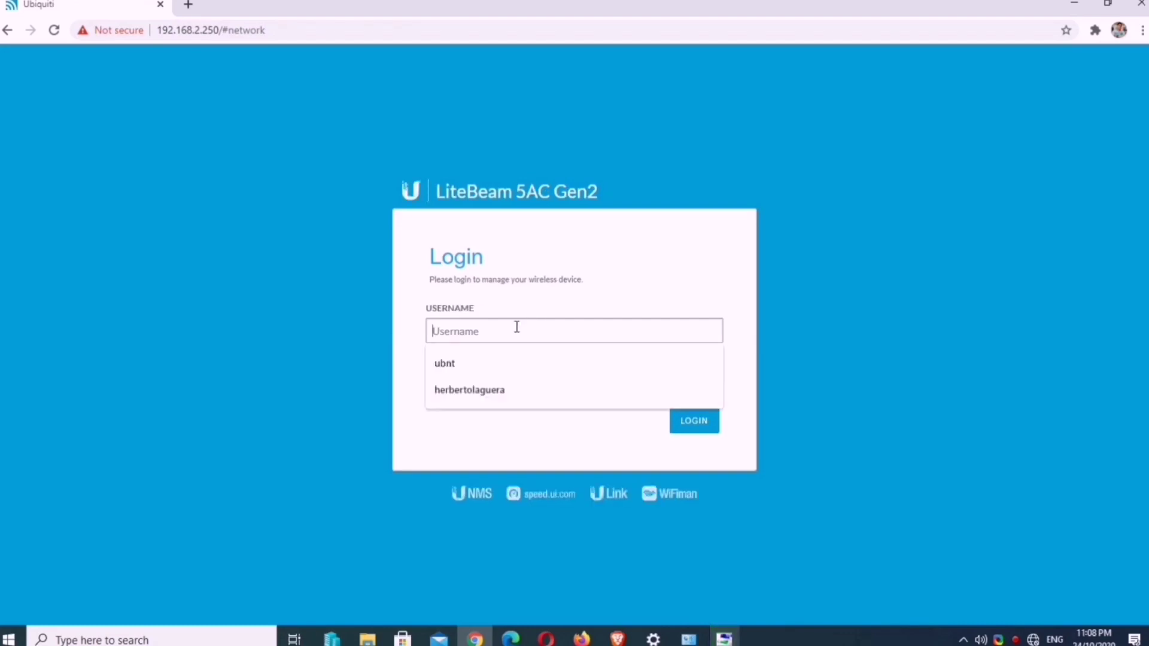
text(hoobasics)
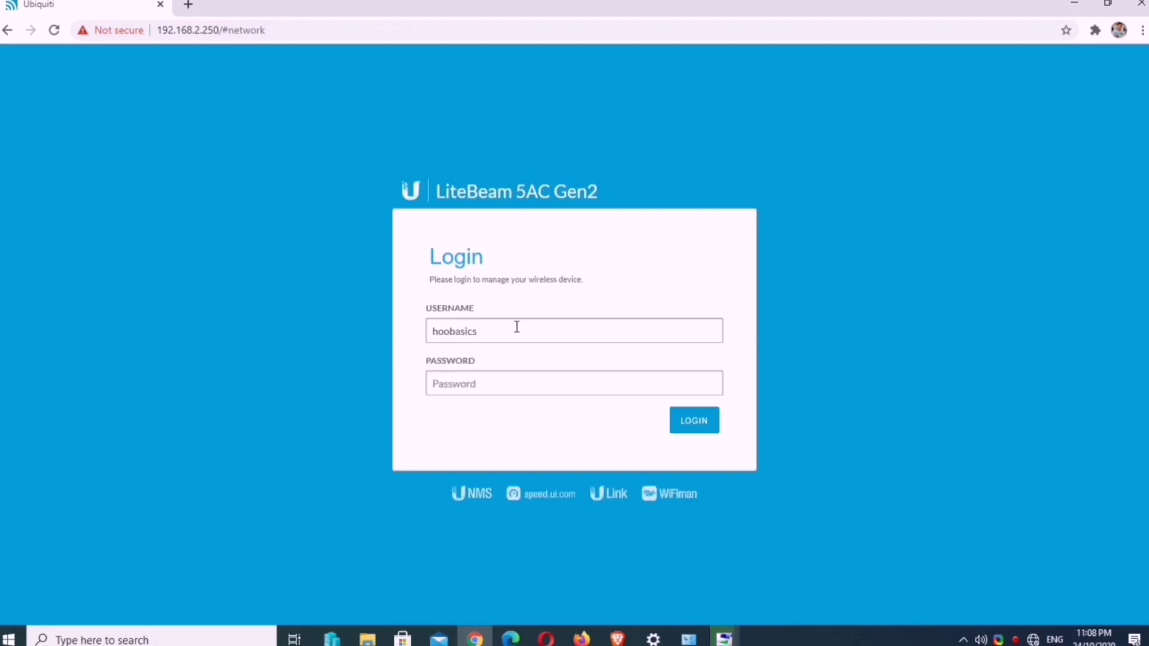
key(Tab)
text(***********)
key(Return)
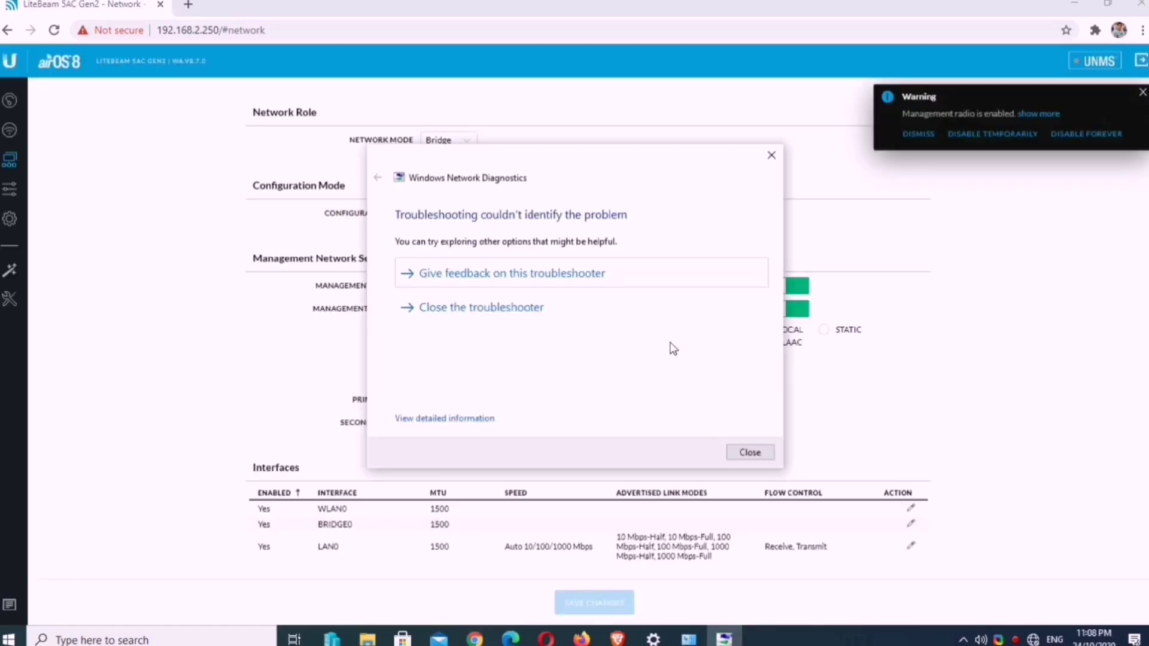
Step: Dismiss the troubleshooter and management radio warning, then select the 192.168.2.250 management IP
click(746, 453)
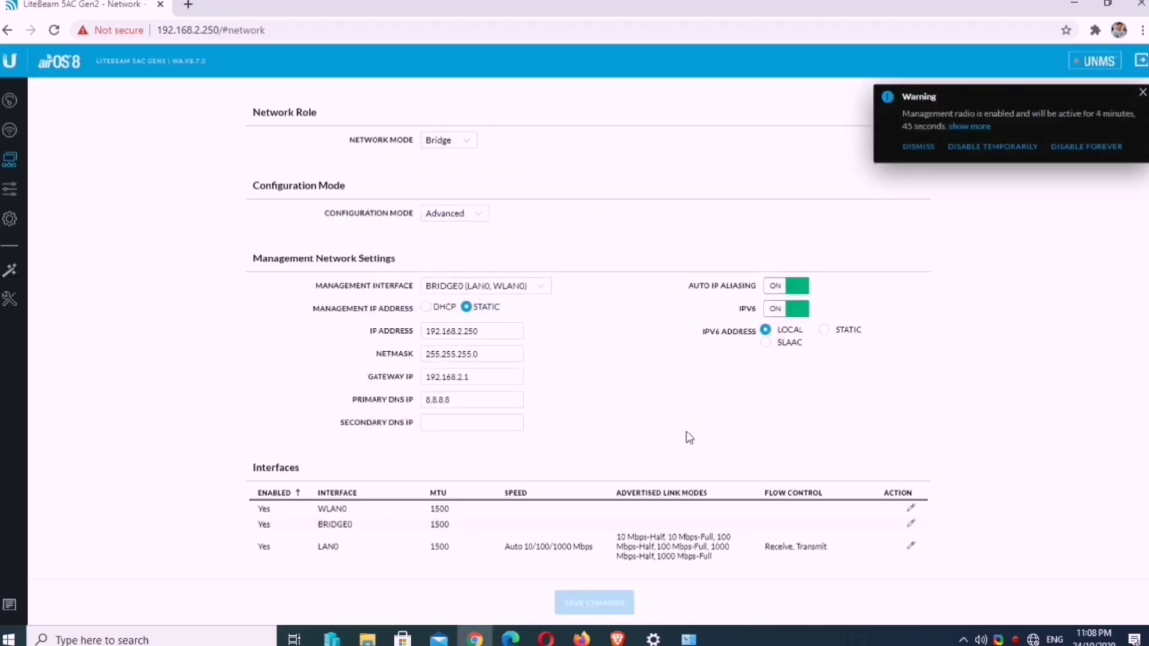
click(1140, 94)
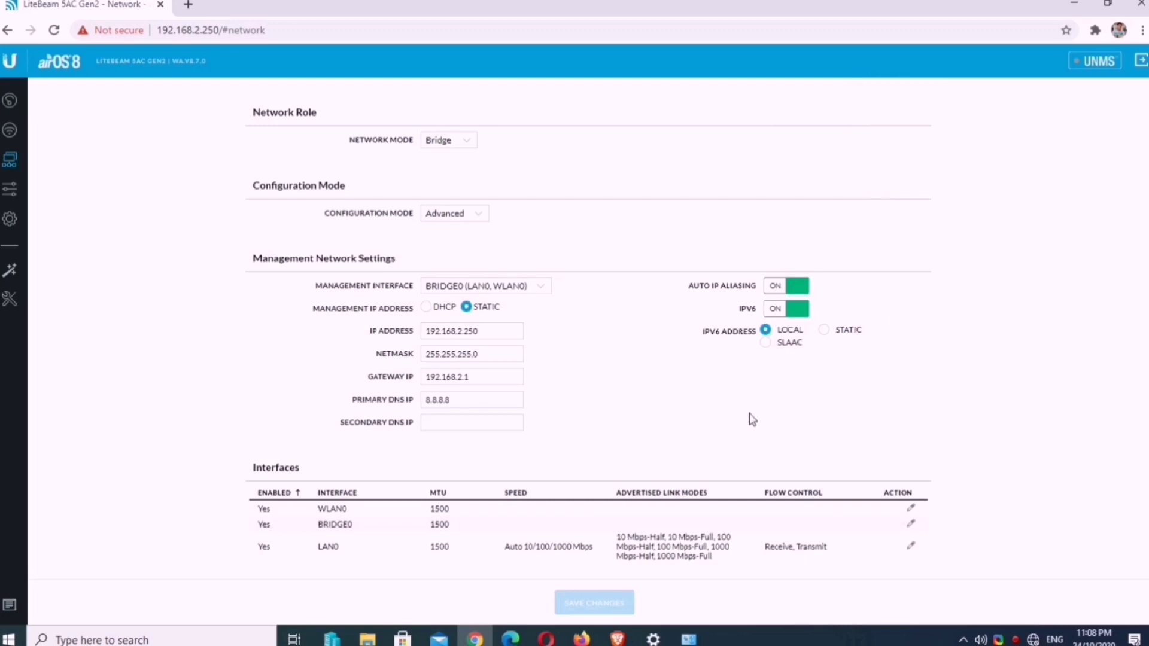
drag(508, 331, 410, 335)
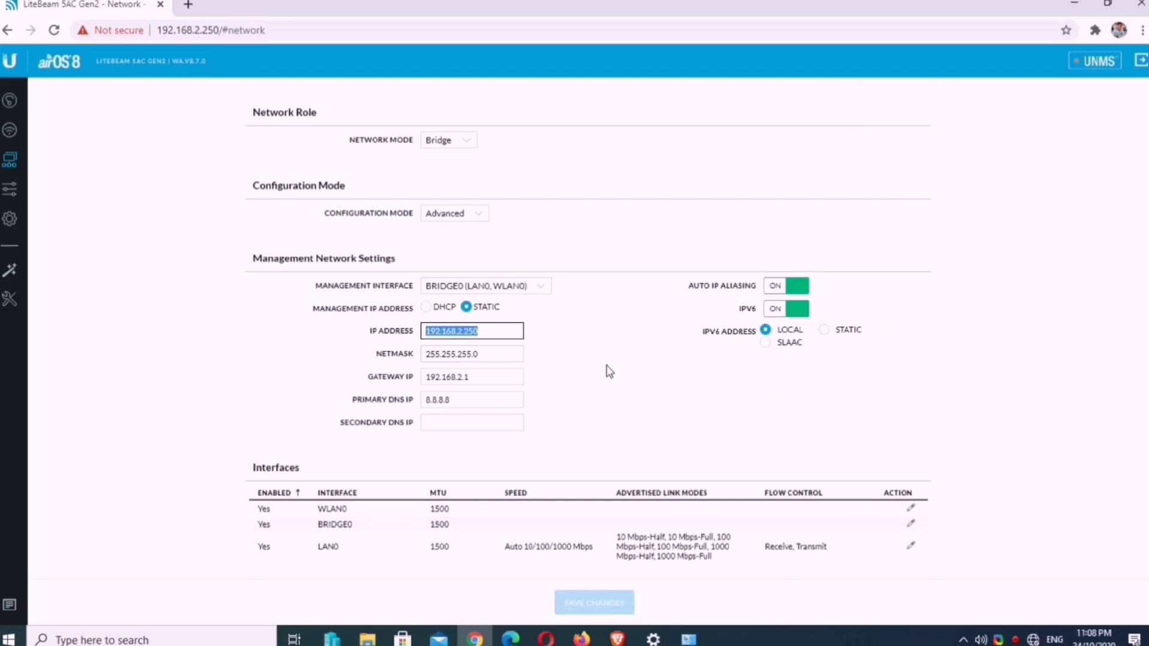
Step: Review the rest of the Network page and go to the Services settings
scroll(593, 397, down, 4)
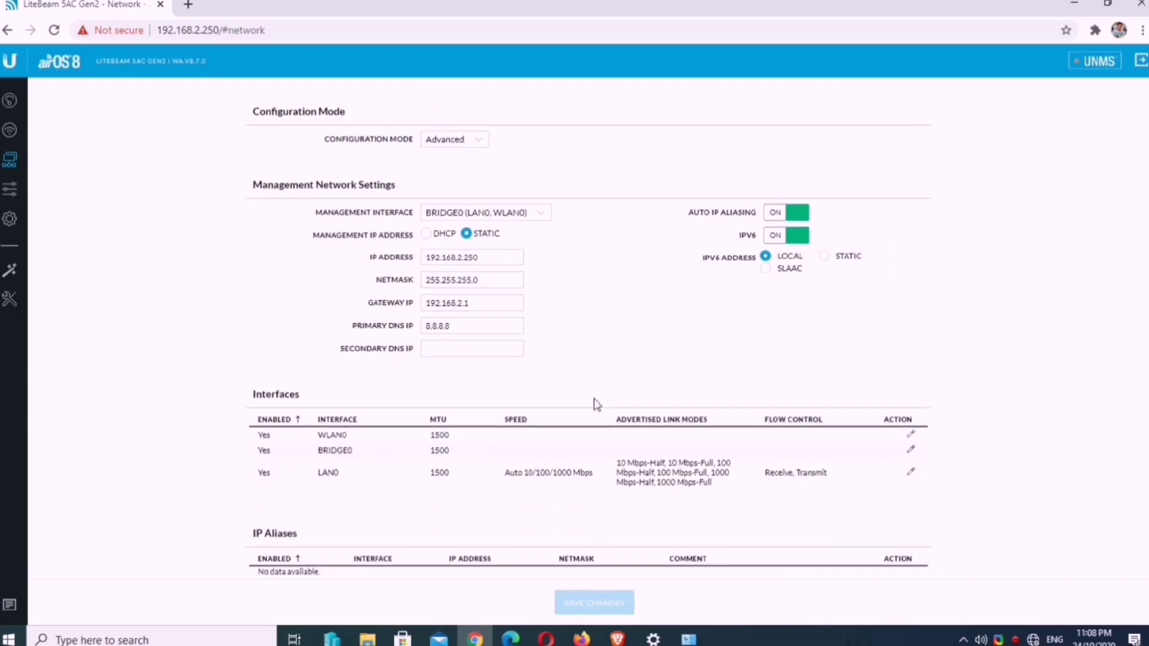
scroll(602, 466, down, 5)
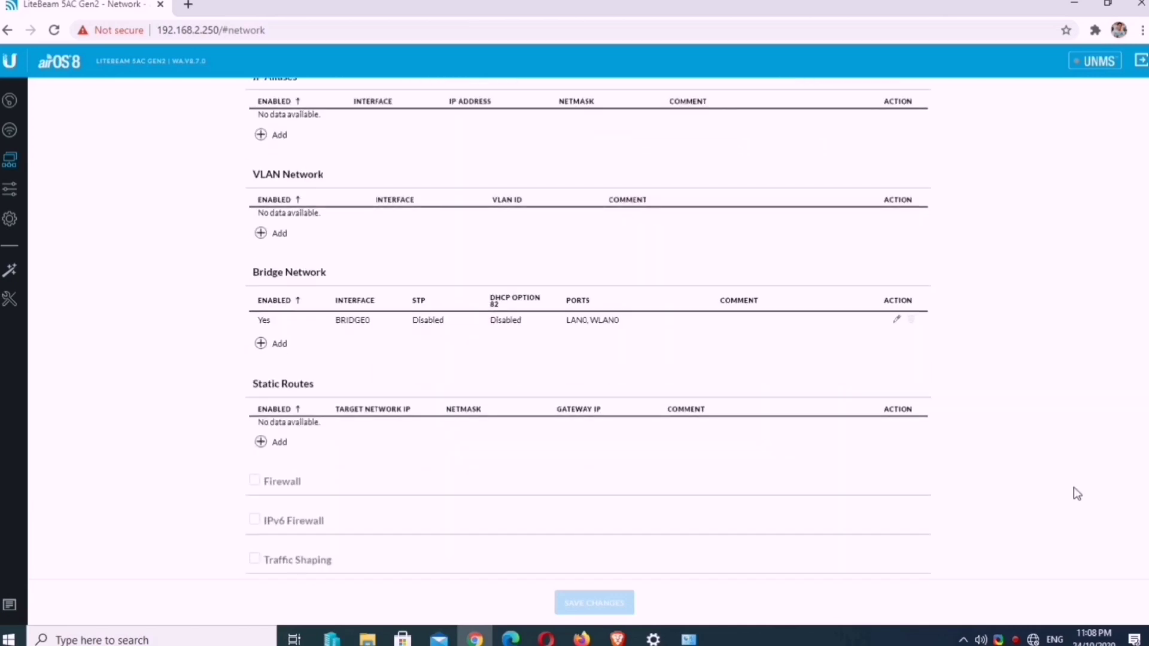
scroll(1076, 491, up, 9)
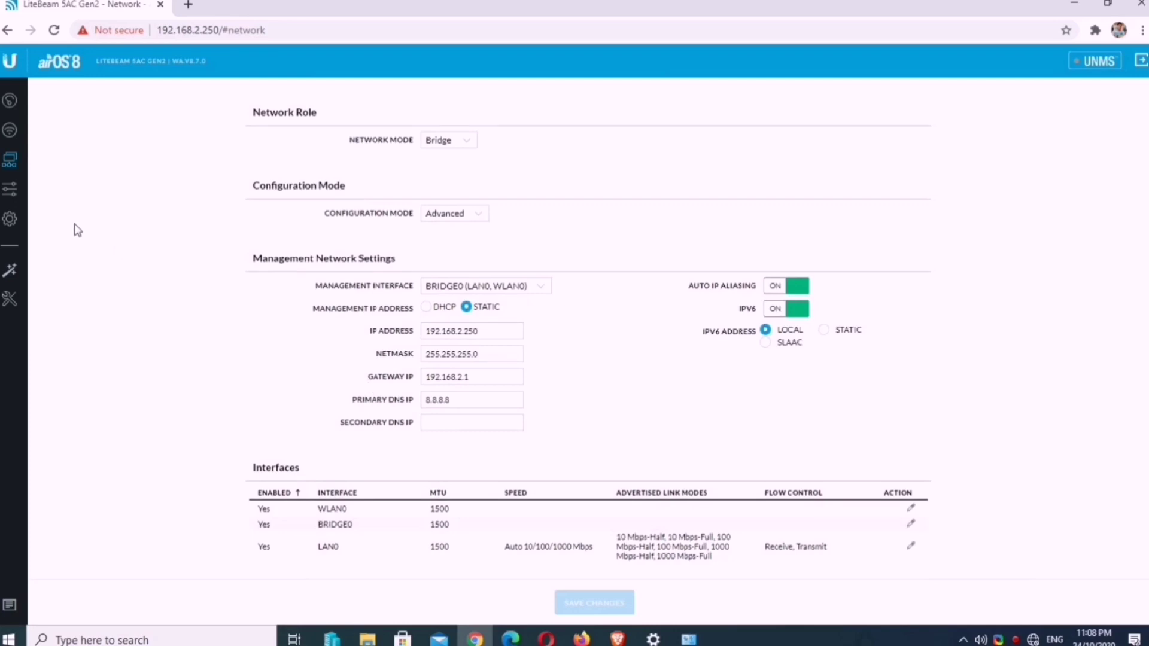
click(12, 191)
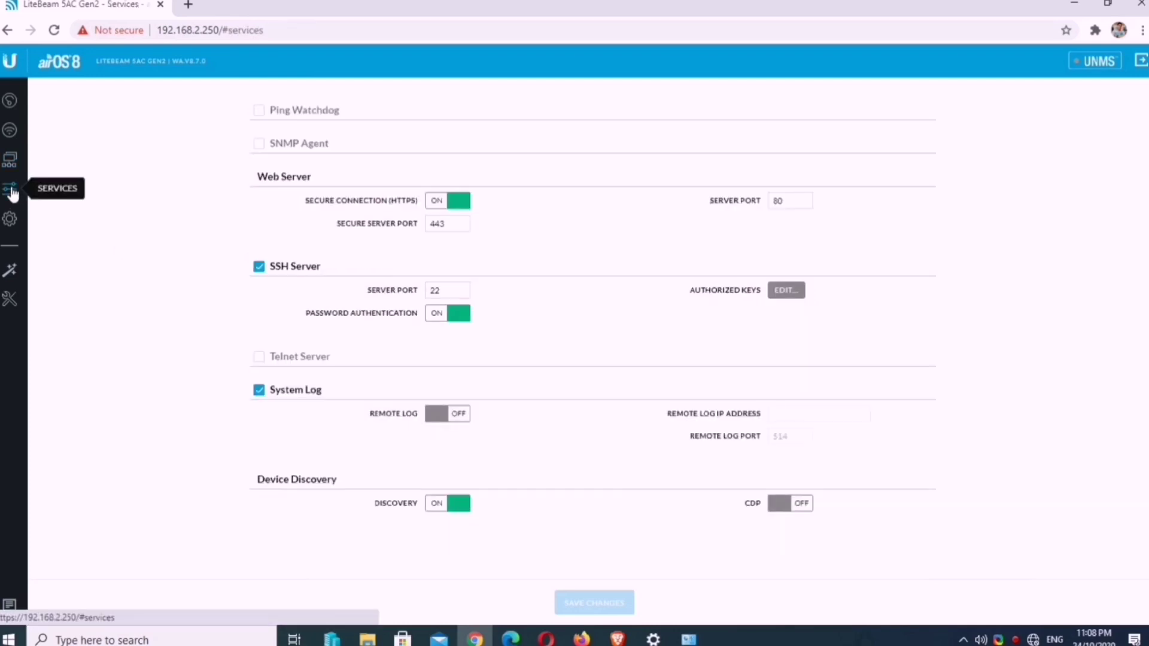
click(10, 219)
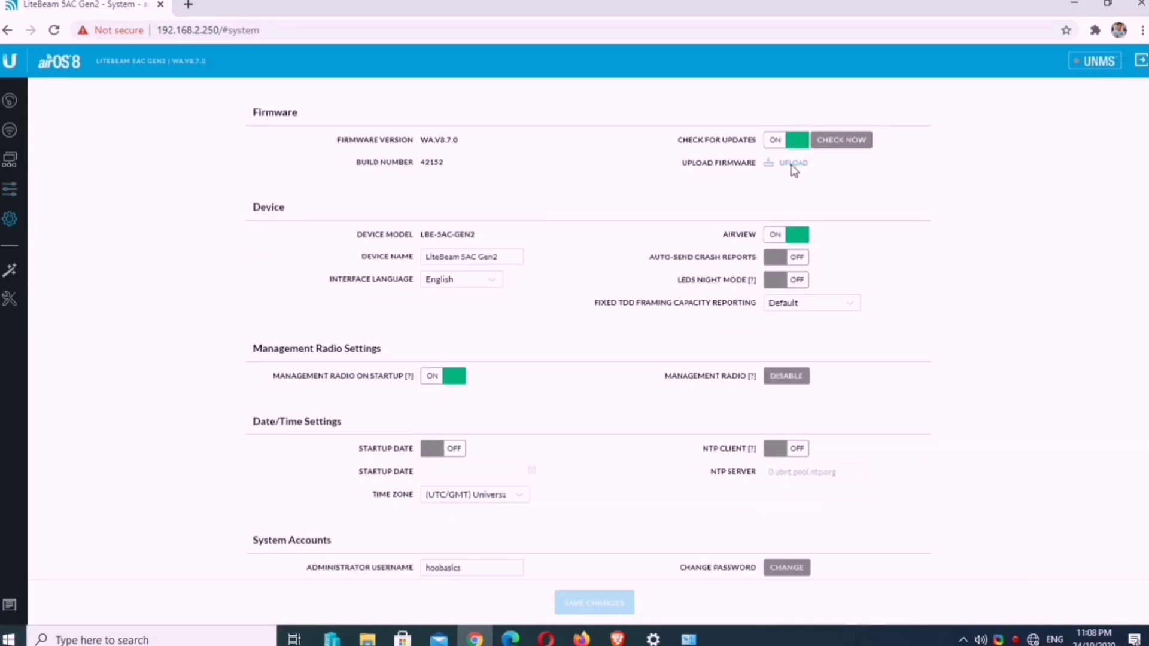
drag(677, 165, 758, 166)
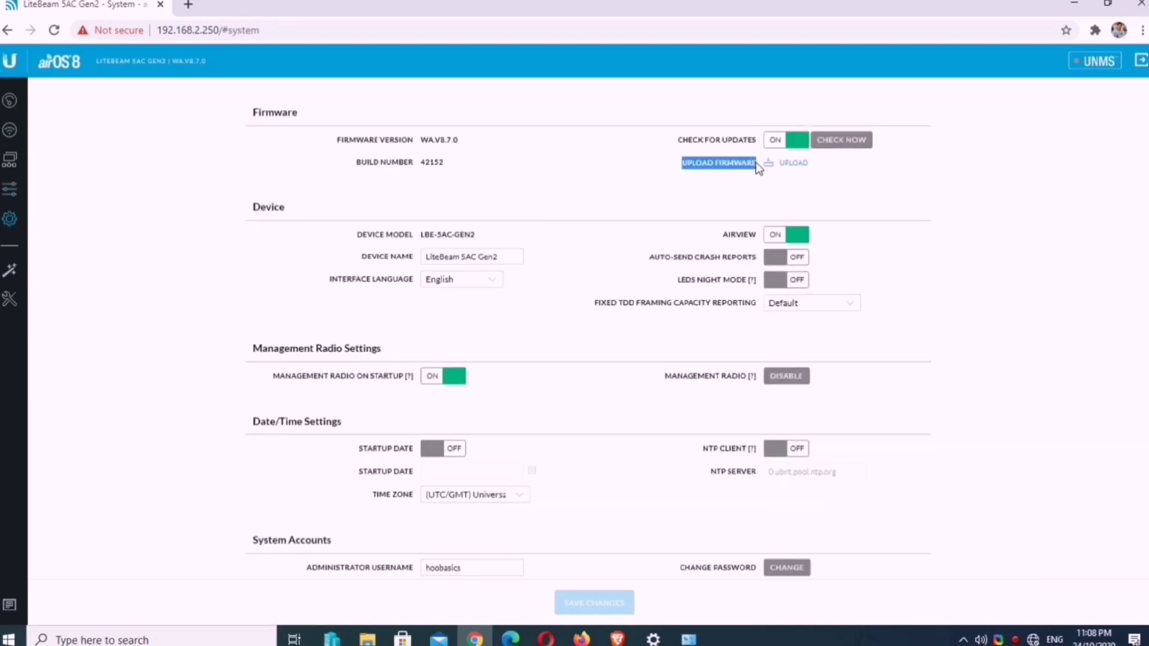
click(798, 195)
scroll(496, 288, down, 1)
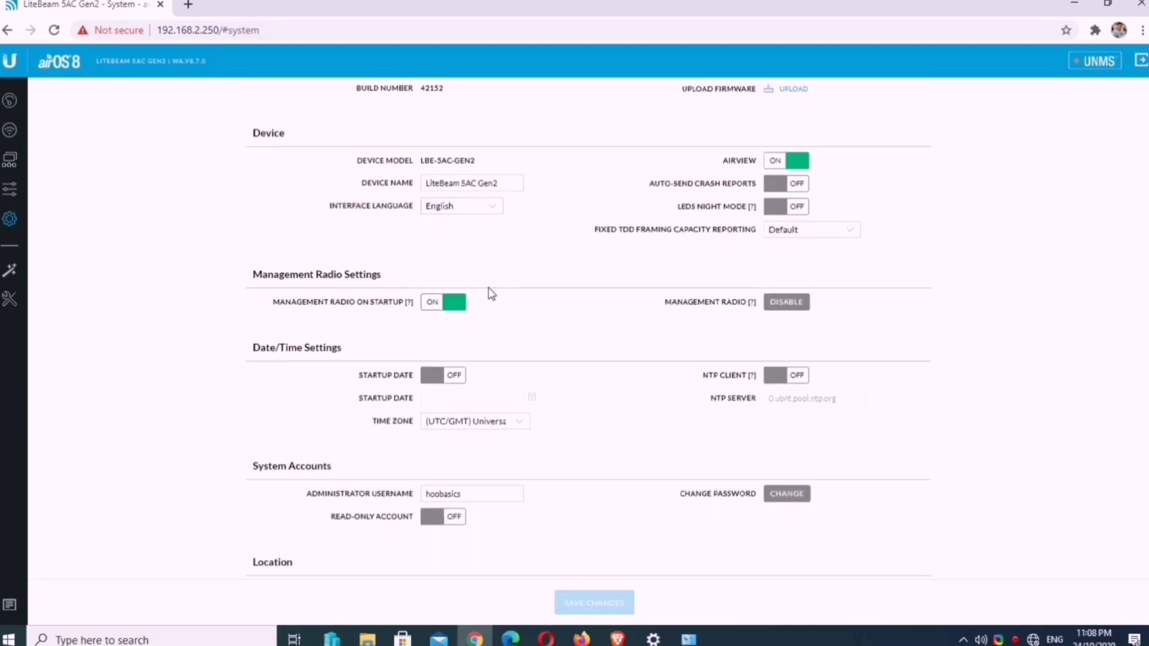
scroll(349, 311, down, 2)
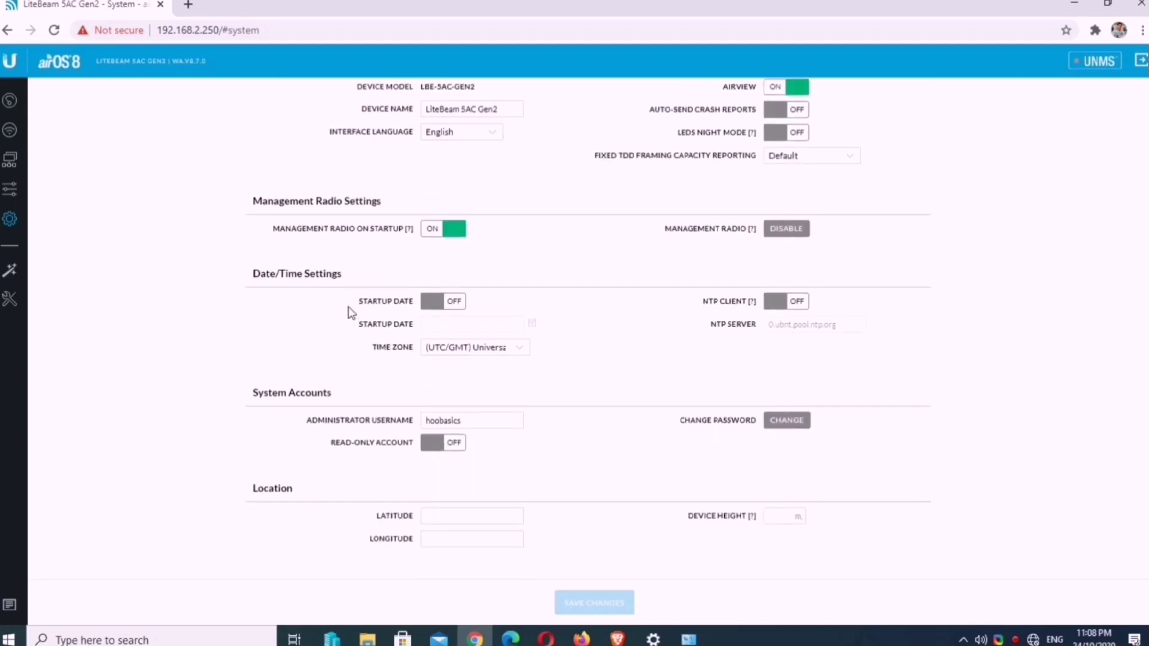
scroll(233, 331, up, 1)
scroll(152, 310, up, 2)
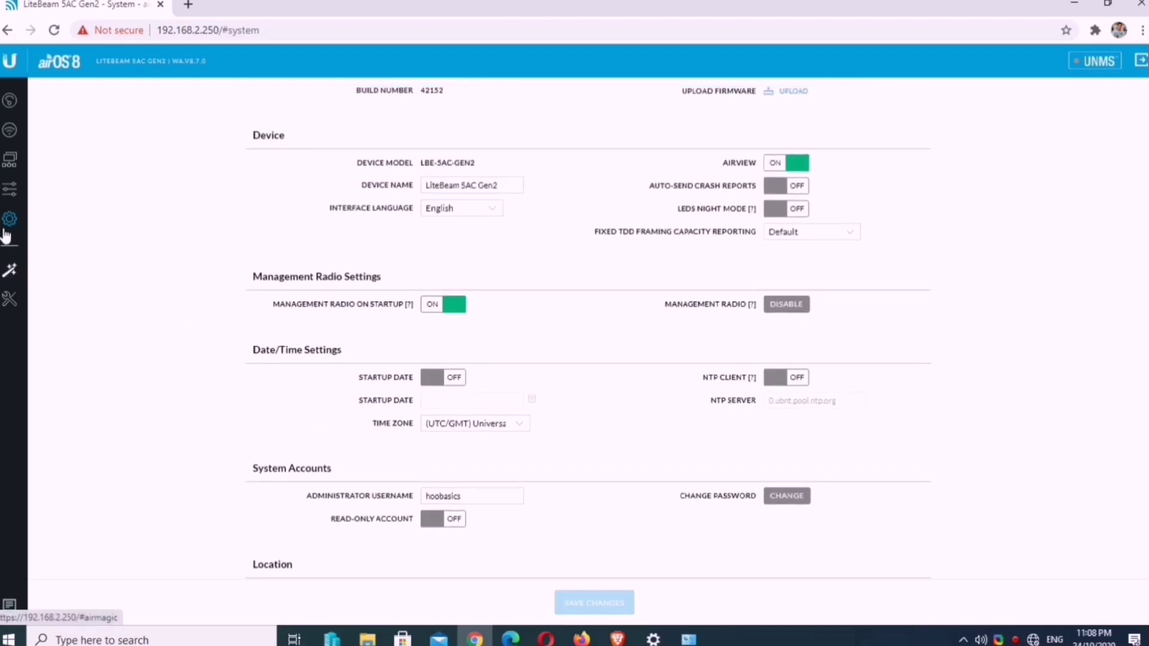
click(7, 192)
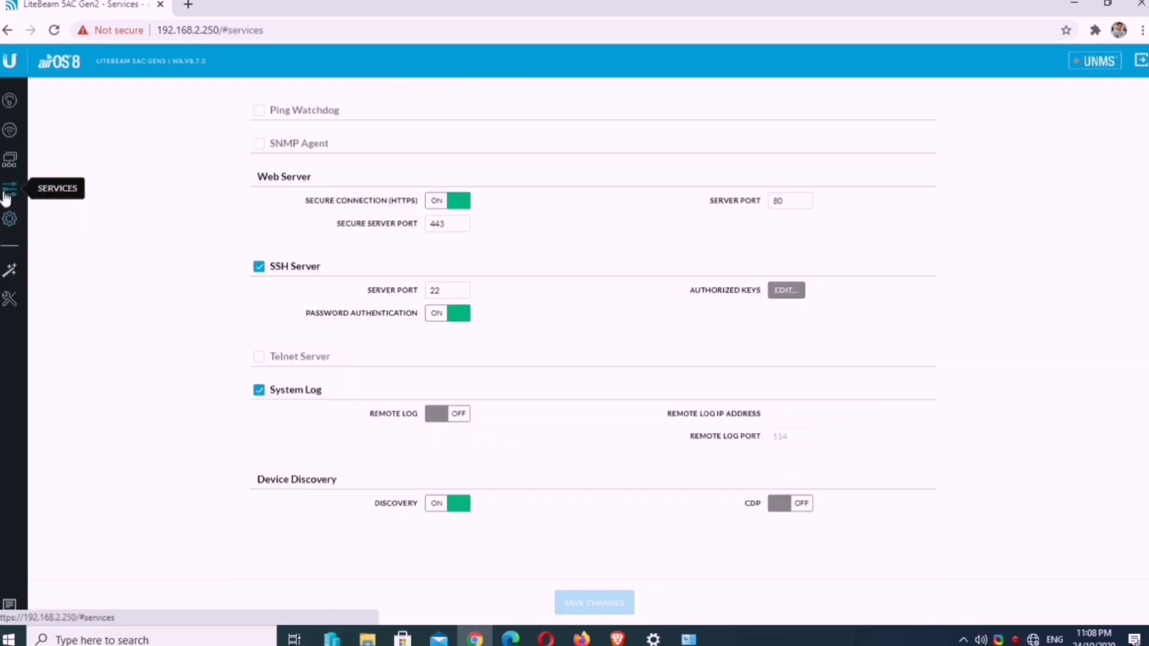